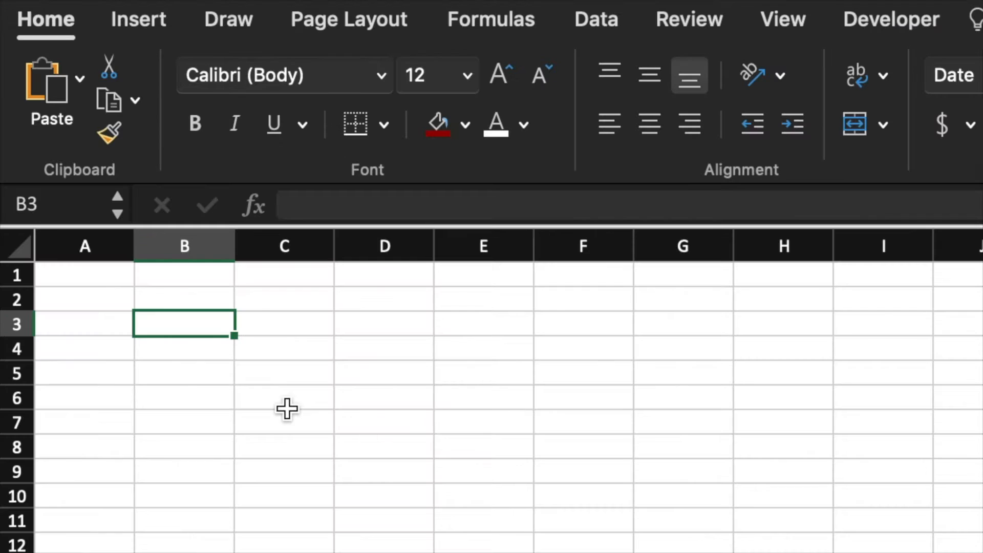
- Enter the date 1/1/2023 in B3 and fill the weekday names from Mon to Sun across B4:H4
{"action": "type", "text": "1/1/2023"}
{"action": "key", "text": "Return"}
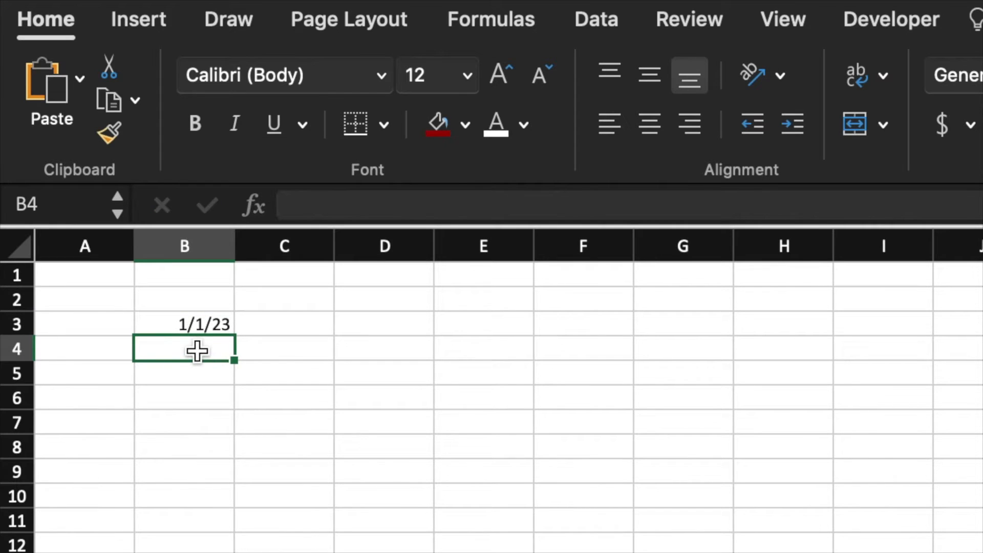
{"action": "type", "text": "Mon"}
{"action": "left_click", "coordinate": [272, 397]}
{"action": "left_click", "coordinate": [204, 355]}
{"action": "left_click_drag", "start_coordinate": [234, 359], "coordinate": [822, 392]}
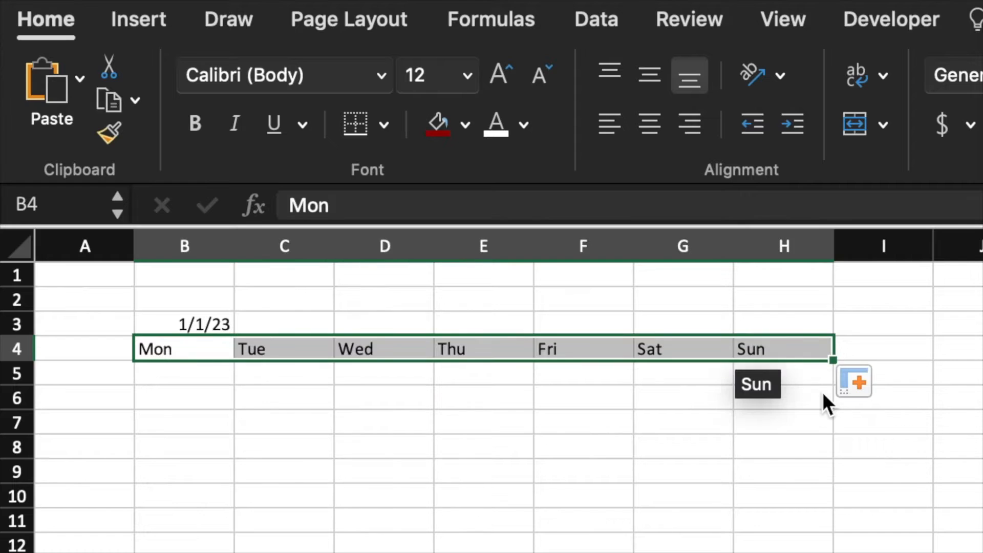
- Enter 1/1/2023 in B5 under Mon and apply the 14-Mar date format to that cell
{"action": "left_click", "coordinate": [222, 377]}
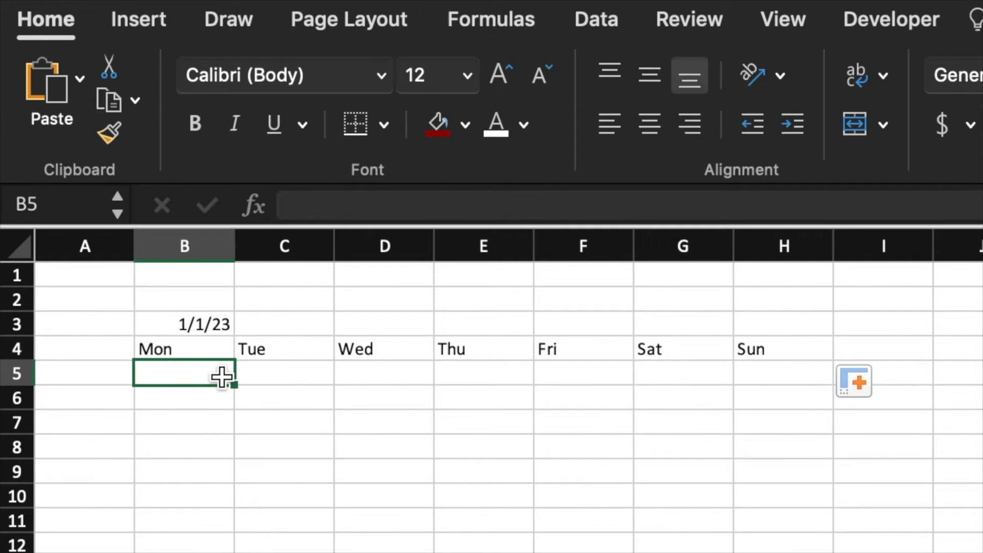
{"action": "type", "text": "1/1/2023"}
{"action": "key", "text": "Return"}
{"action": "left_click", "coordinate": [215, 373]}
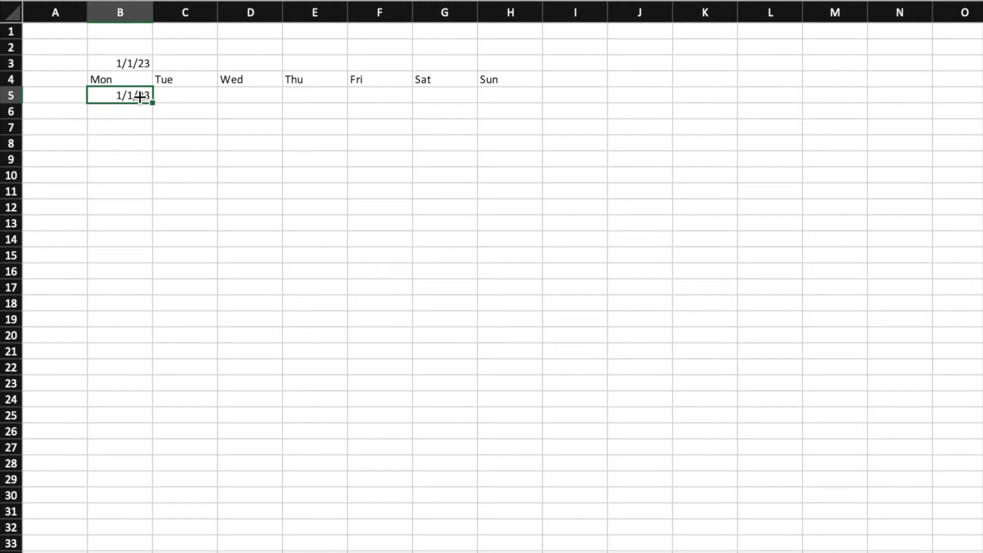
{"action": "right_click", "coordinate": [135, 94]}
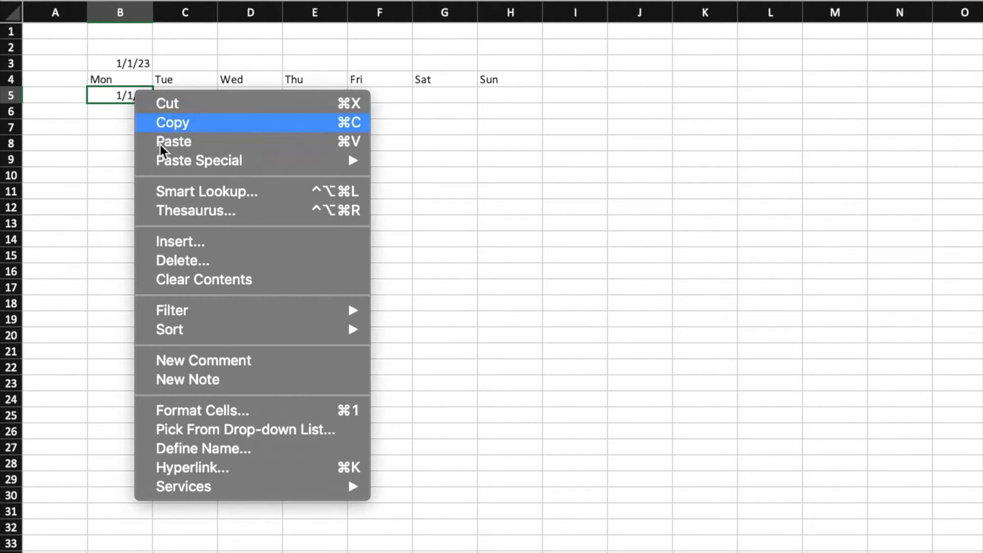
{"action": "left_click", "coordinate": [253, 410]}
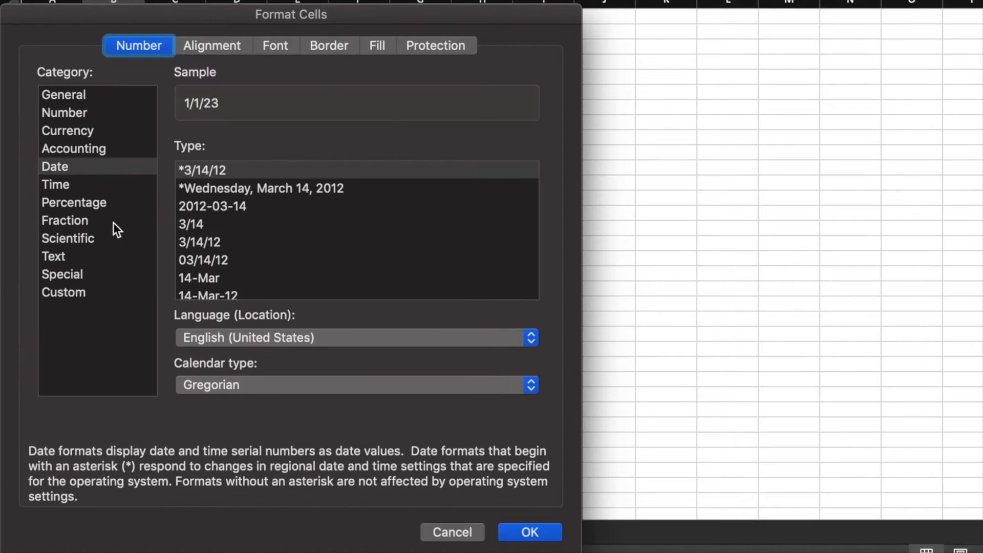
{"action": "left_click", "coordinate": [205, 278]}
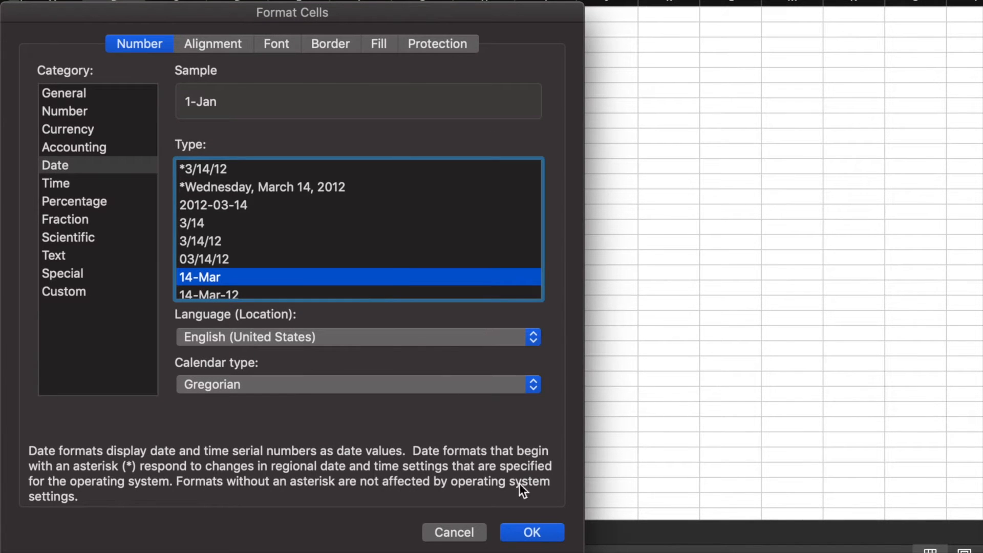
{"action": "left_click", "coordinate": [547, 532]}
- Enter the formula =B5+1 in C5 and fill it across to H5 under Sun
{"action": "left_click", "coordinate": [285, 377]}
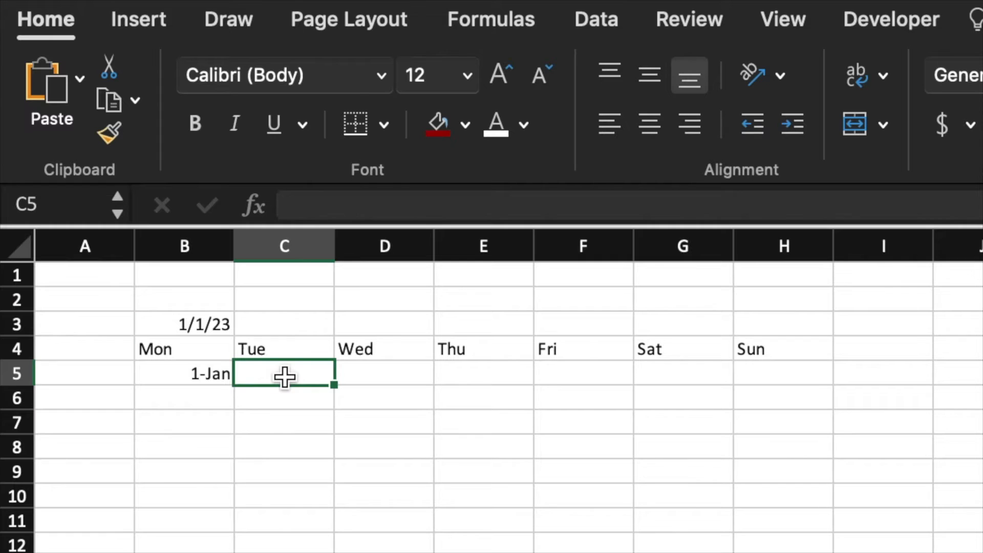
{"action": "type", "text": "="}
{"action": "left_click", "coordinate": [193, 375]}
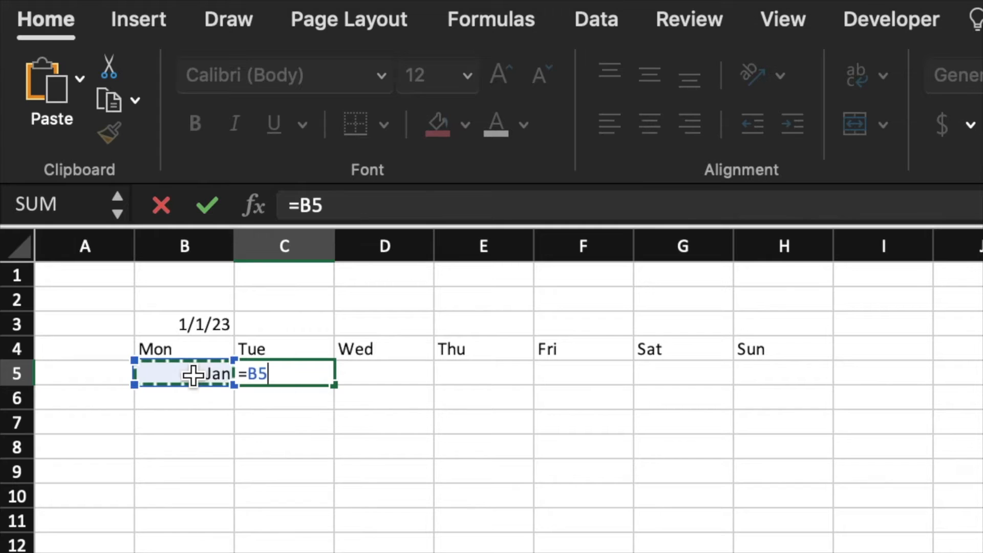
{"action": "type", "text": "+"}
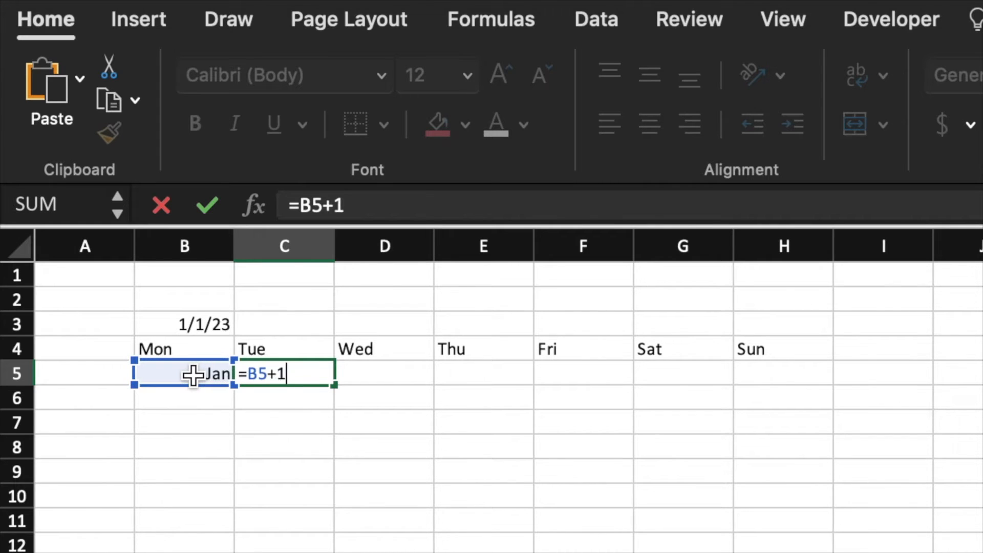
{"action": "type", "text": "1"}
{"action": "key", "text": "ctrl+Return"}
{"action": "left_click_drag", "start_coordinate": [334, 385], "coordinate": [789, 427]}
- Center the contents of the whole sheet horizontally and set its font to Times New Roman
{"action": "left_click", "coordinate": [19, 241]}
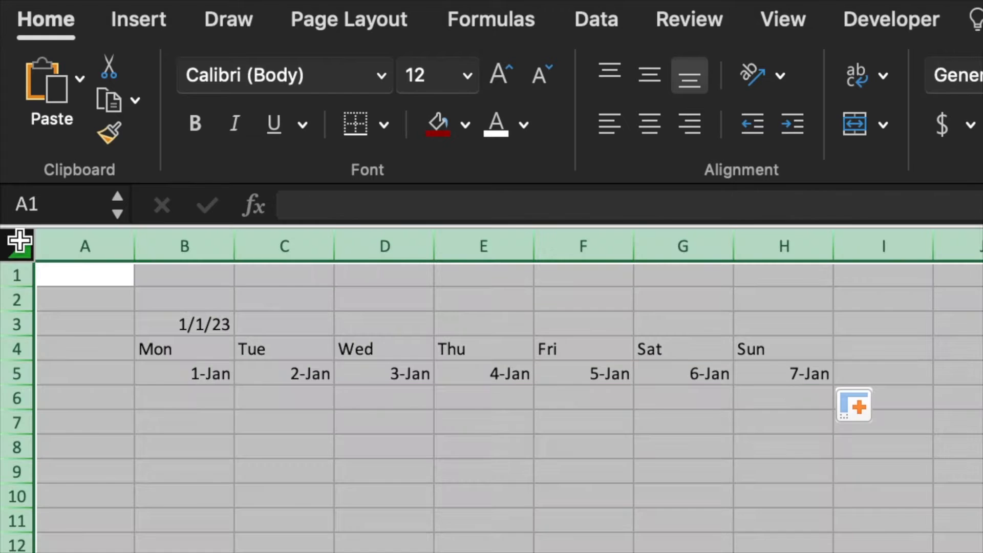
{"action": "left_click", "coordinate": [650, 123]}
{"action": "left_click", "coordinate": [381, 76]}
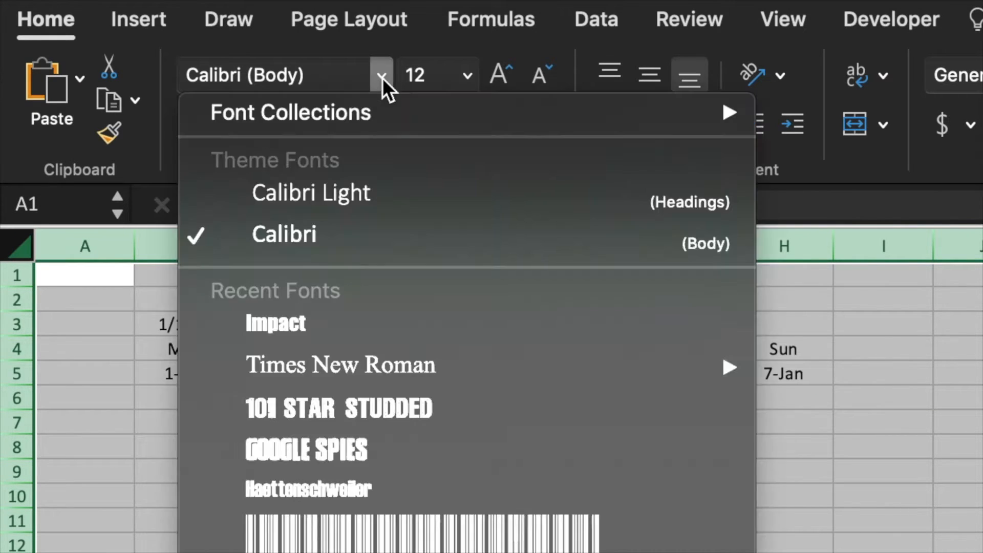
{"action": "left_click", "coordinate": [420, 361]}
- Enlarge the font of the weekday header row 4 by five size increments
{"action": "left_click", "coordinate": [17, 348]}
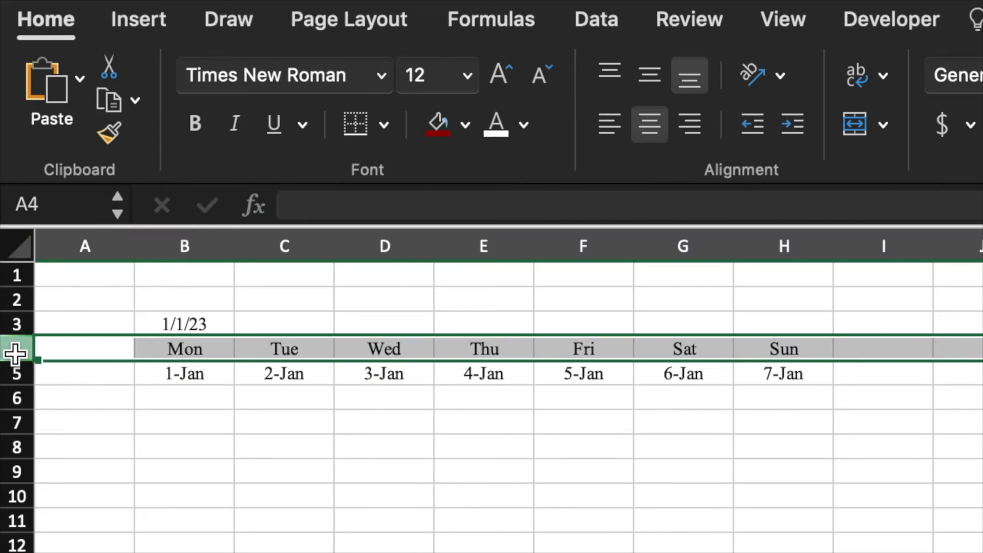
{"action": "left_click", "coordinate": [494, 70]}
{"action": "left_click", "coordinate": [493, 70]}
{"action": "left_click", "coordinate": [493, 69]}
{"action": "left_click", "coordinate": [494, 70]}
{"action": "left_click", "coordinate": [493, 70]}
{"action": "left_click", "coordinate": [556, 485]}
- Fill the date formulas in C5:H5 down to row 56
{"action": "left_click_drag", "start_coordinate": [278, 391], "coordinate": [745, 393]}
{"action": "left_click_drag", "start_coordinate": [833, 403], "coordinate": [835, 552]}
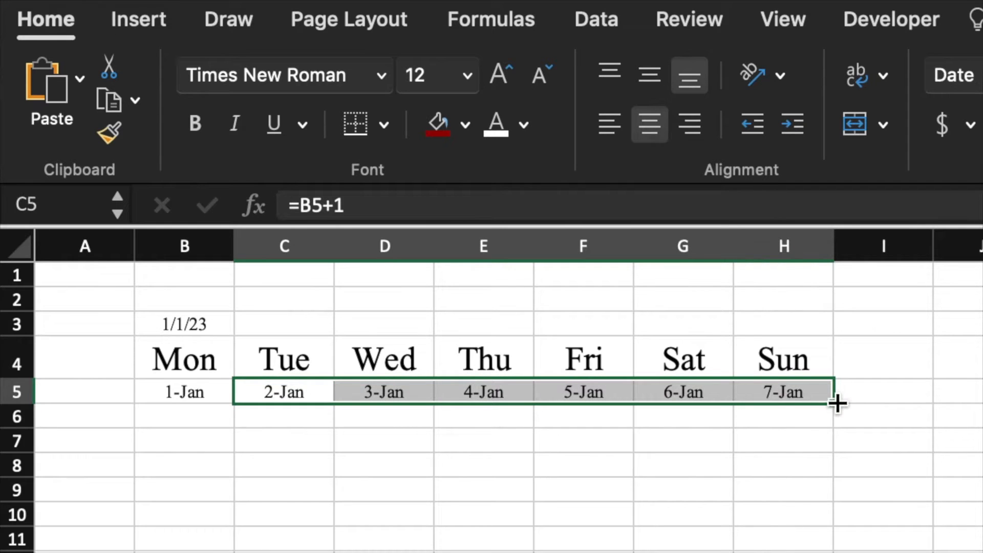
{"action": "left_click_drag", "start_coordinate": [423, 552], "coordinate": [421, 530]}
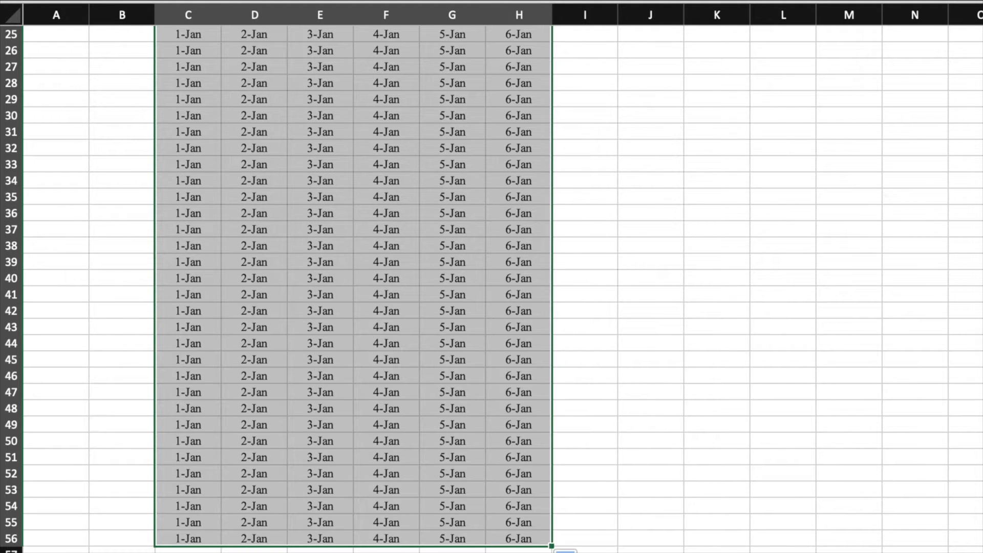
{"action": "scroll", "coordinate": [492, 286], "scroll_direction": "up", "scroll_amount": 7}
{"action": "scroll", "coordinate": [491, 287], "scroll_direction": "up", "scroll_amount": 2}
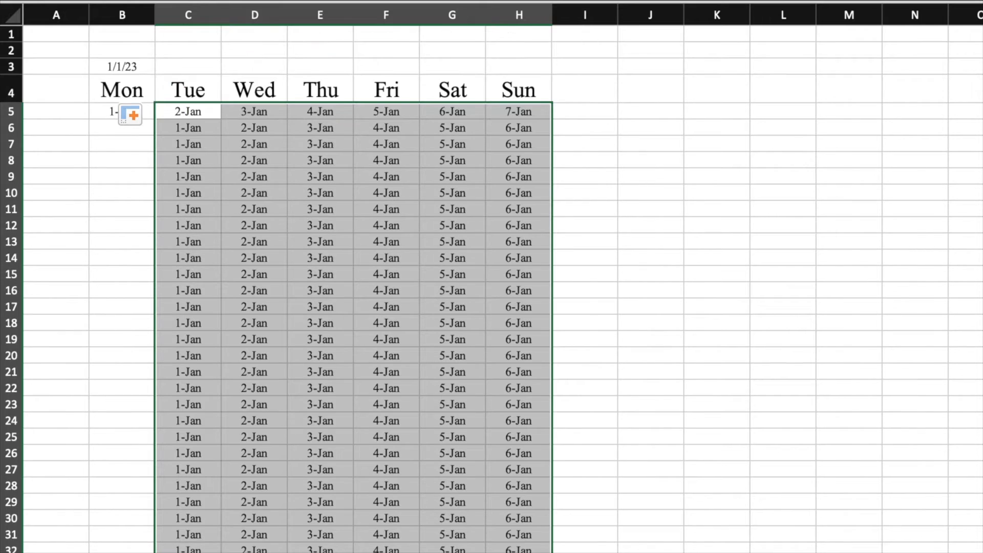
- Enter the formula =H5+1 in B6 and fill it down the Mon column to row 56
{"action": "left_click", "coordinate": [128, 78]}
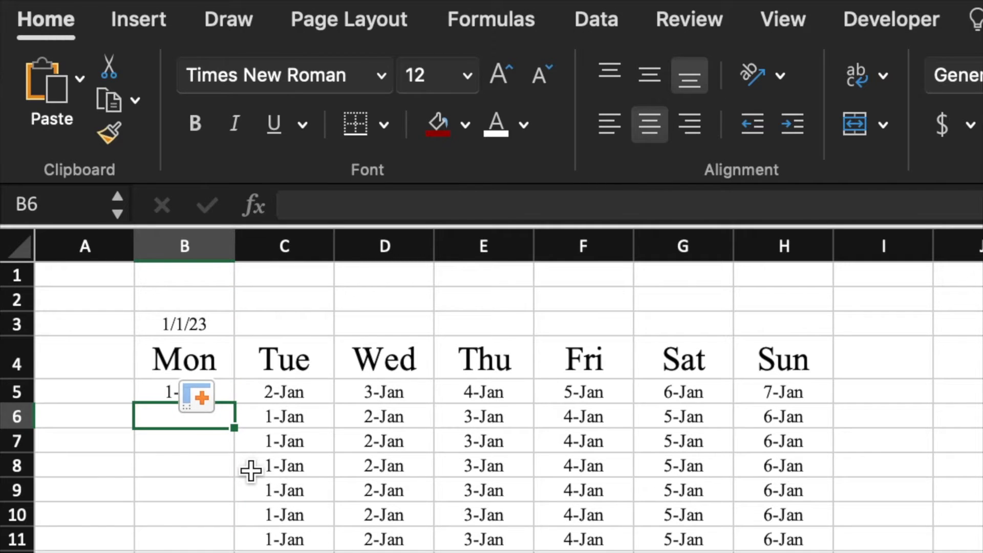
{"action": "type", "text": "="}
{"action": "left_click", "coordinate": [805, 395]}
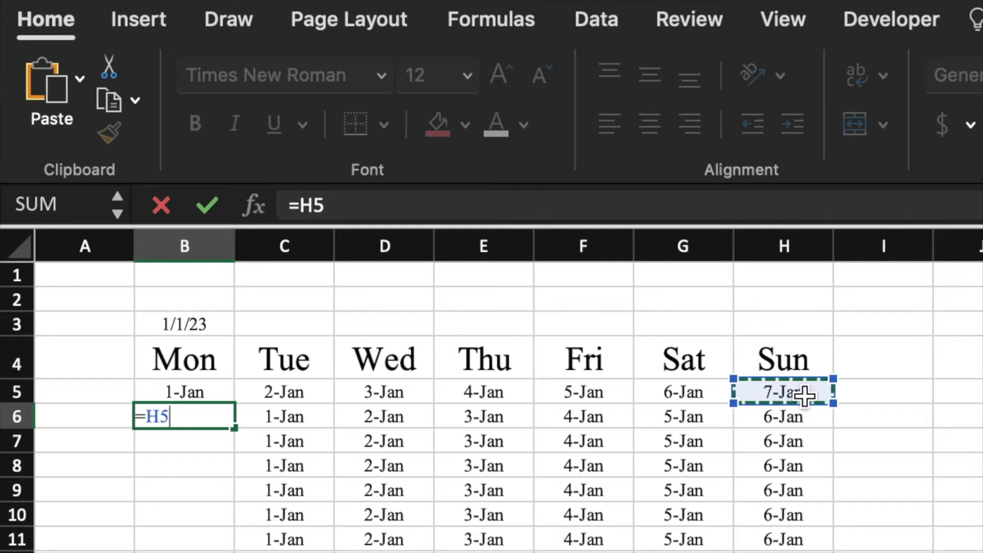
{"action": "type", "text": "+1"}
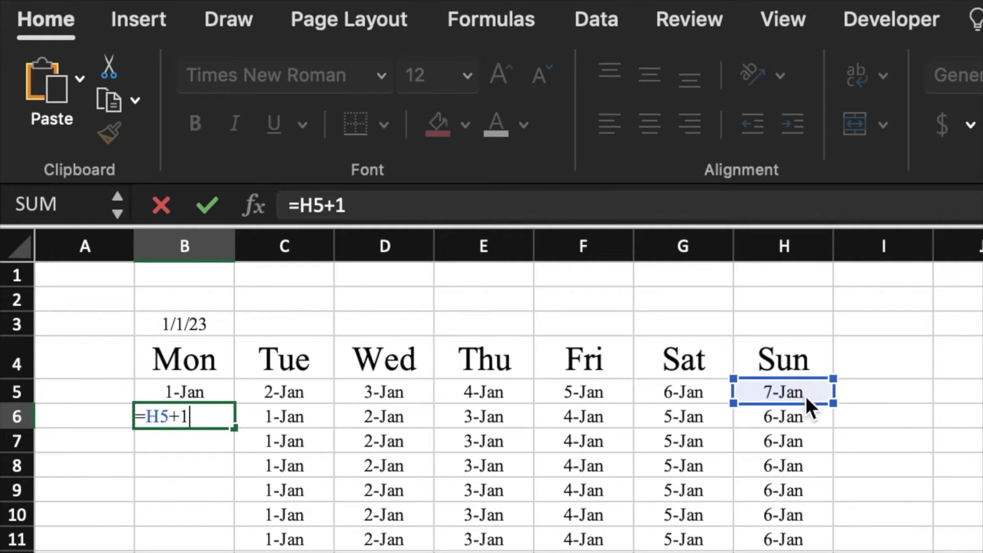
{"action": "key", "text": "Return"}
{"action": "left_click_drag", "start_coordinate": [235, 432], "coordinate": [245, 552]}
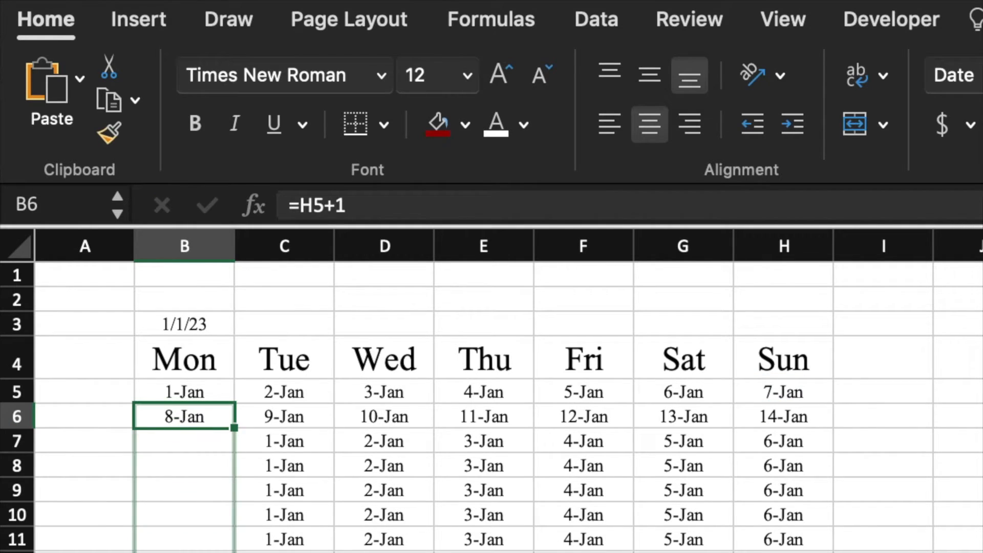
{"action": "mouse_move", "coordinate": [157, 529]}
{"action": "left_mouse_down"}
{"action": "mouse_move", "coordinate": [153, 550]}
{"action": "mouse_move", "coordinate": [146, 524]}
{"action": "left_mouse_up"}
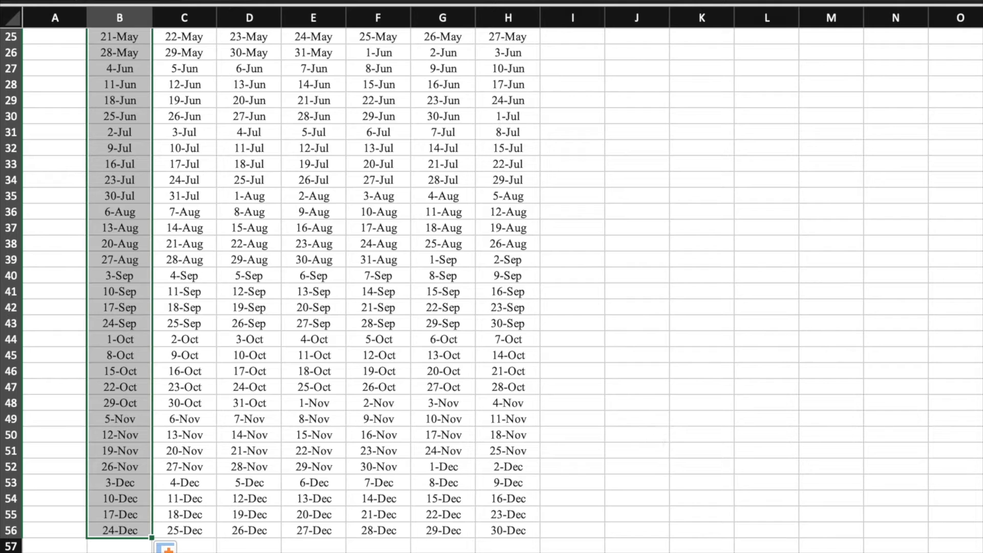
- Extend the date formulas in columns B to H from row 56 down to row 57
{"action": "scroll", "coordinate": [906, 306], "scroll_direction": "down", "scroll_amount": 3}
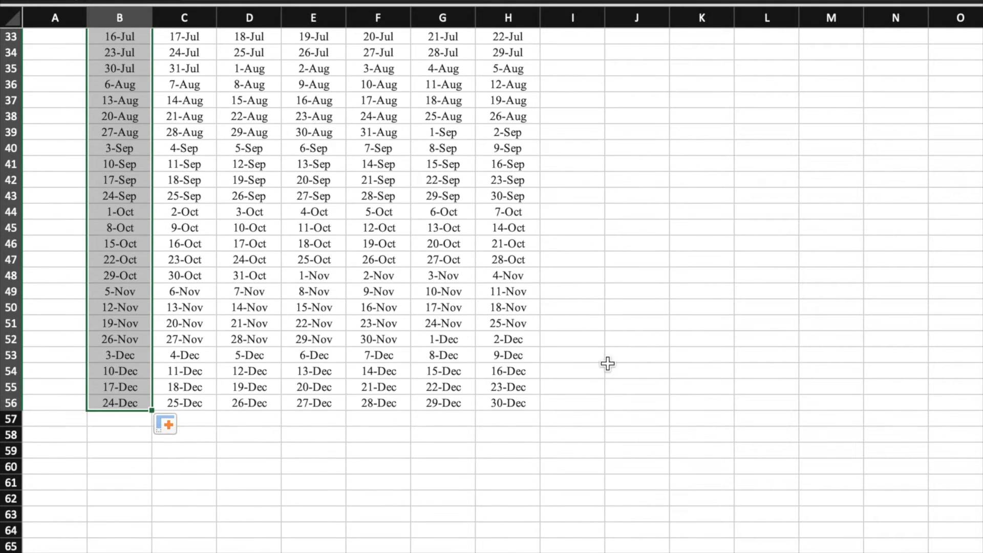
{"action": "left_click", "coordinate": [187, 399]}
{"action": "left_click_drag", "start_coordinate": [187, 399], "coordinate": [539, 426]}
{"action": "left_click", "coordinate": [137, 404]}
{"action": "left_click_drag", "start_coordinate": [151, 411], "coordinate": [151, 426]}
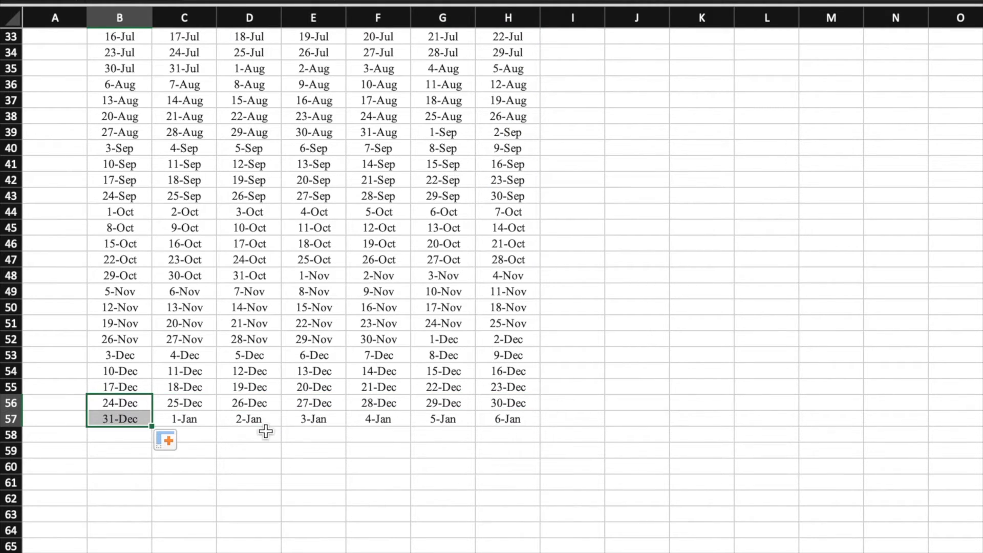
{"action": "left_click", "coordinate": [751, 325]}
- Apply the custom number format yyyy to the date in B3
{"action": "scroll", "coordinate": [751, 325], "scroll_direction": "up", "scroll_amount": 11}
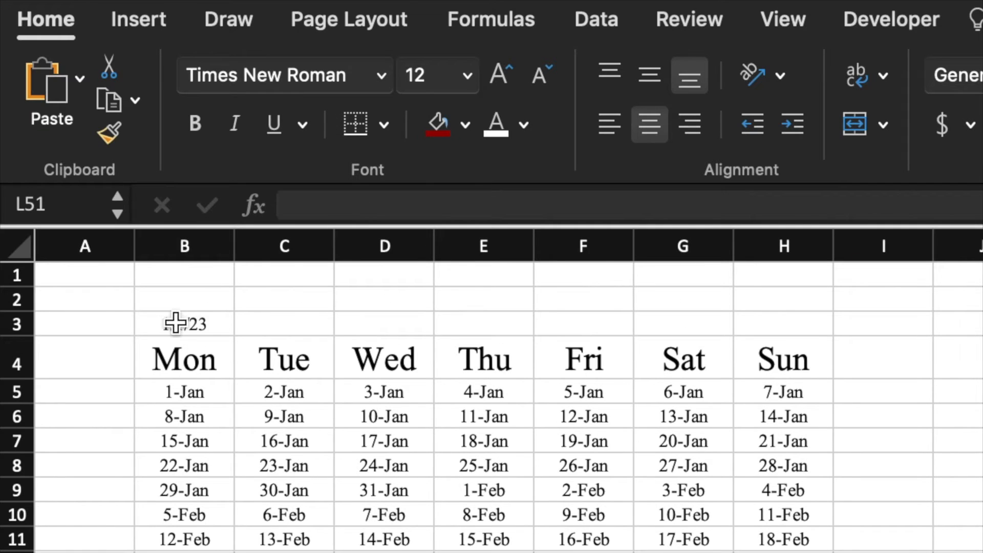
{"action": "left_click", "coordinate": [176, 323]}
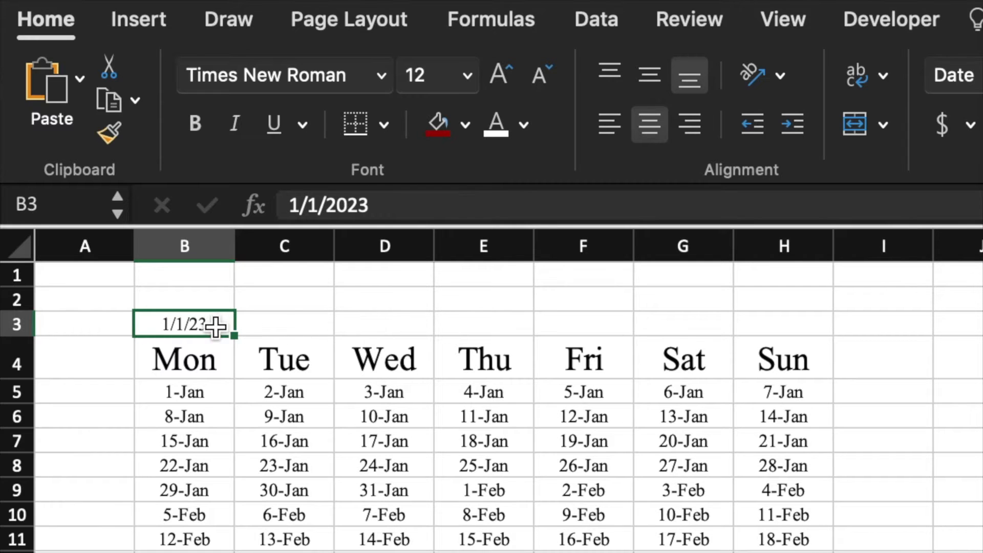
{"action": "right_click", "coordinate": [216, 326]}
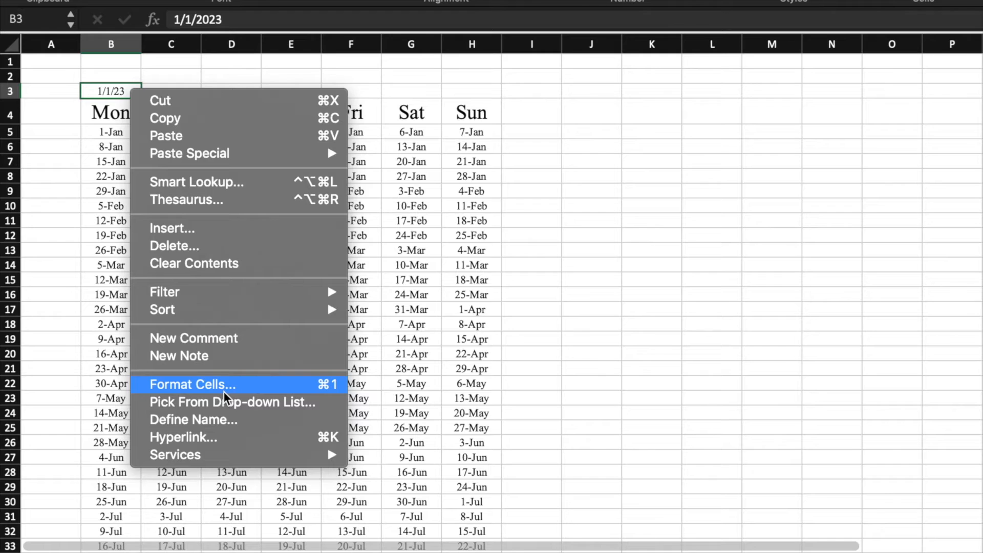
{"action": "left_click", "coordinate": [224, 389]}
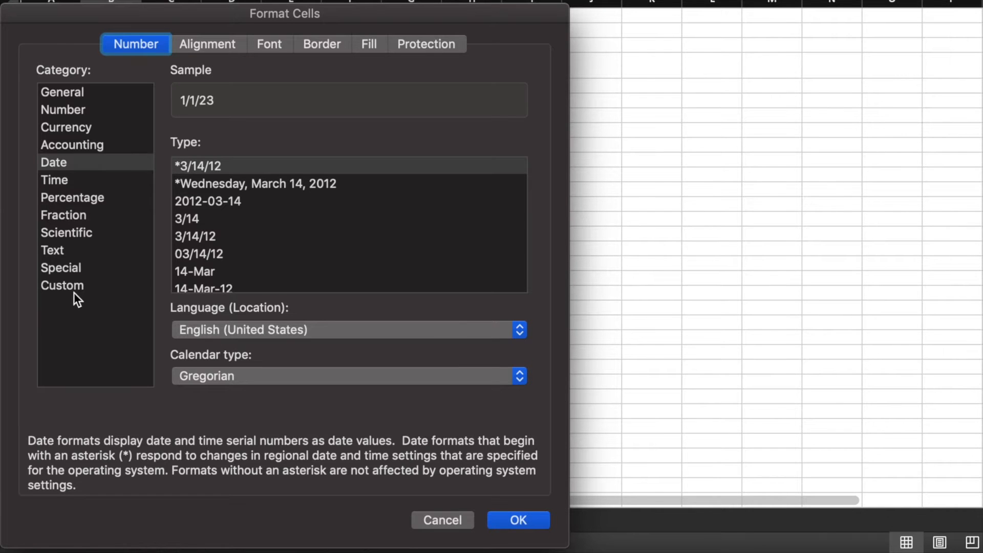
{"action": "left_click", "coordinate": [72, 285]}
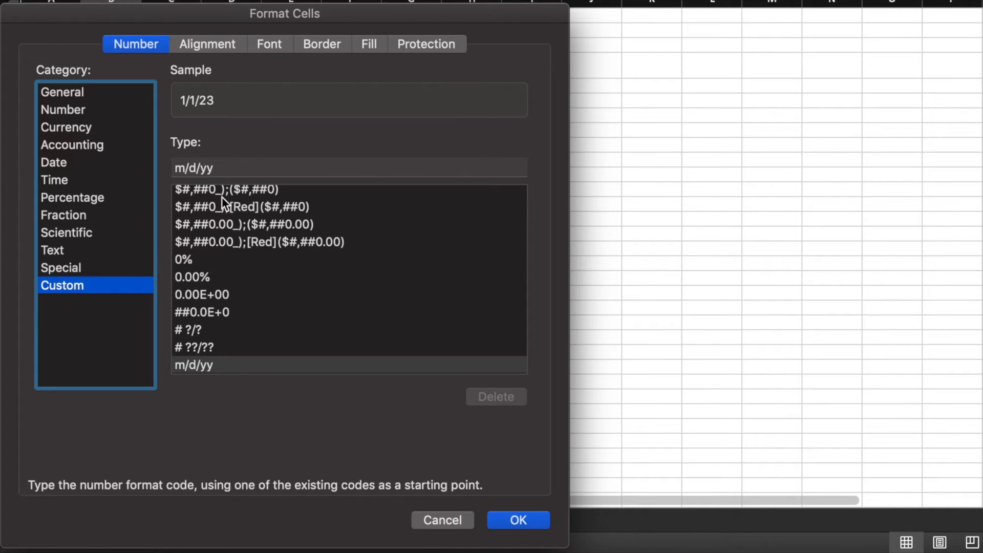
{"action": "left_click_drag", "start_coordinate": [221, 169], "coordinate": [172, 168]}
{"action": "type", "text": "yyyy"}
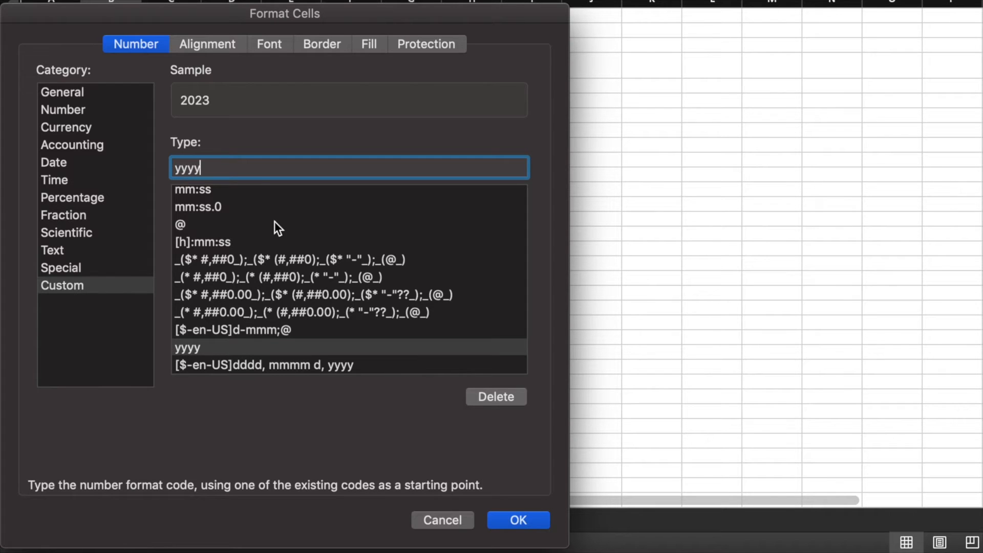
{"action": "left_click", "coordinate": [516, 514]}
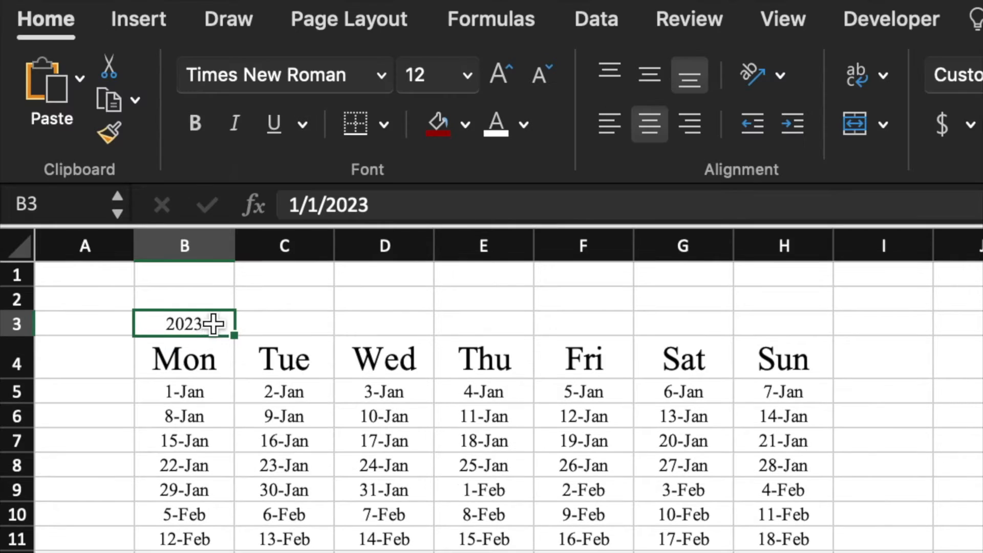
- Merge and center B3:C3 around the year, and merge D3:H3 into one cell beside it
{"action": "left_click_drag", "start_coordinate": [215, 151], "coordinate": [317, 152]}
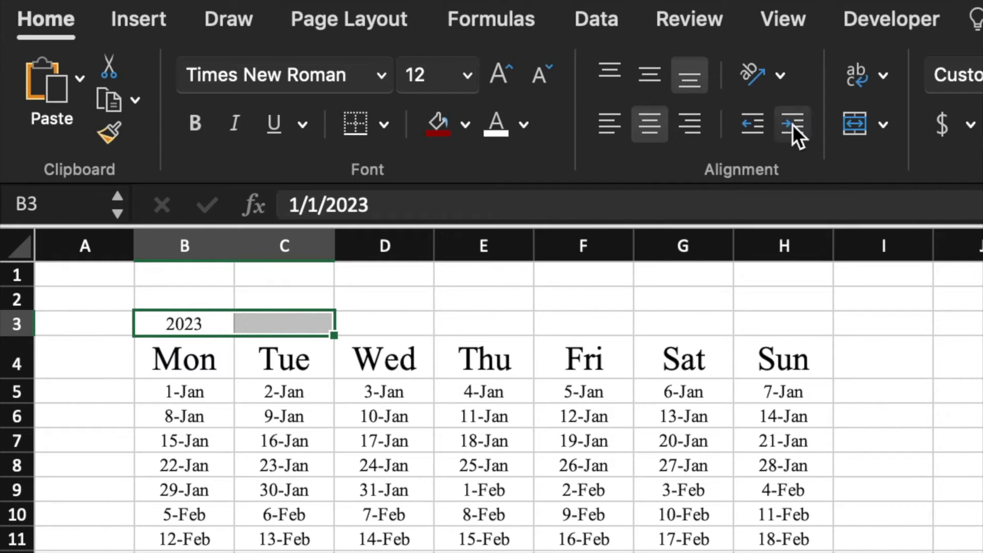
{"action": "left_click", "coordinate": [849, 126]}
{"action": "left_click_drag", "start_coordinate": [384, 324], "coordinate": [742, 329]}
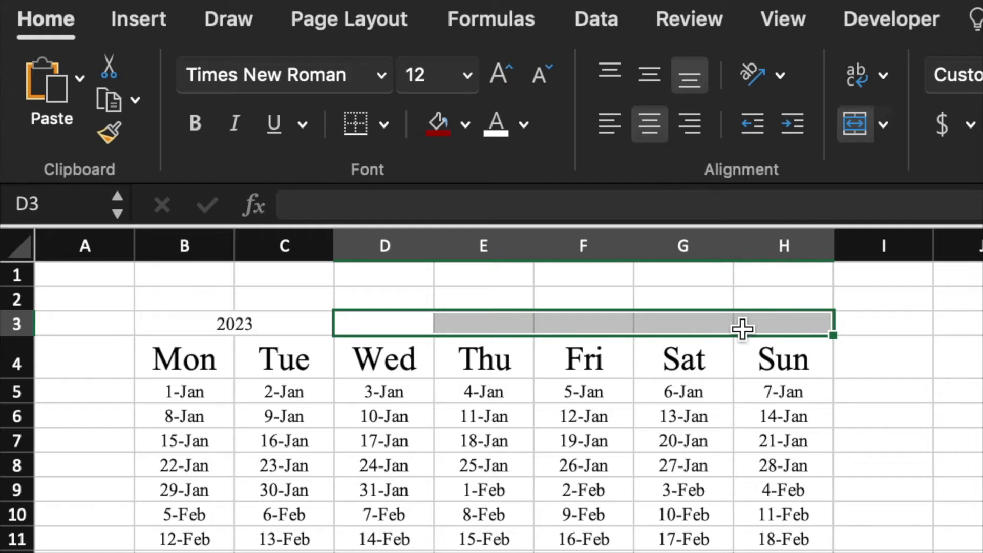
{"action": "left_click", "coordinate": [855, 124]}
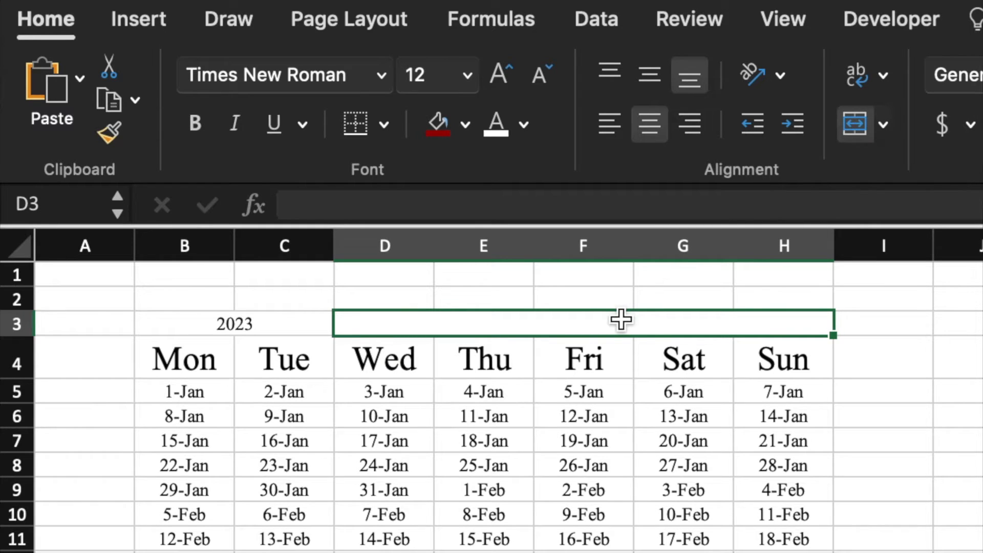
- Enter the title "Yearly Calender" in the merged cell D3:H3
{"action": "type", "text": "Yearly "}
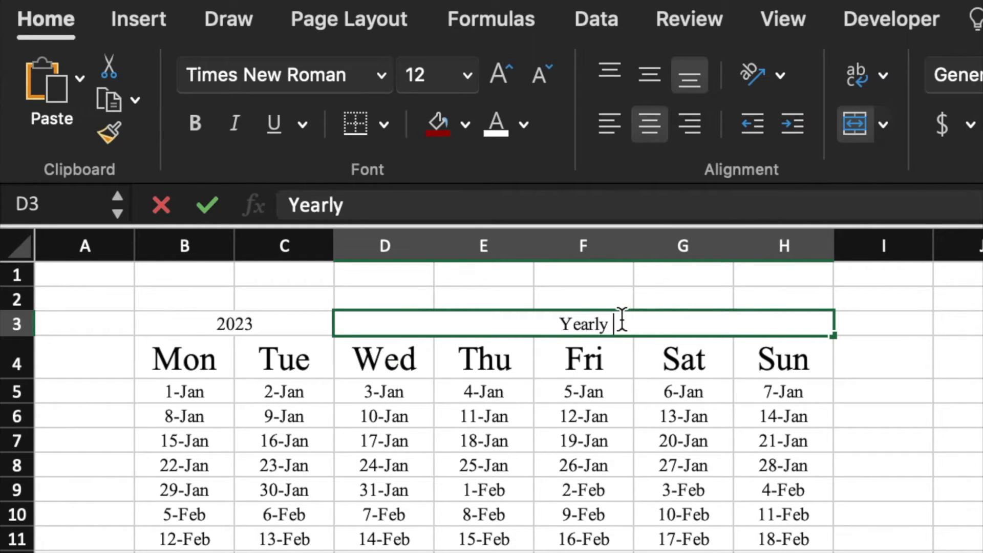
{"action": "type", "text": "Calender"}
{"action": "left_click", "coordinate": [965, 466]}
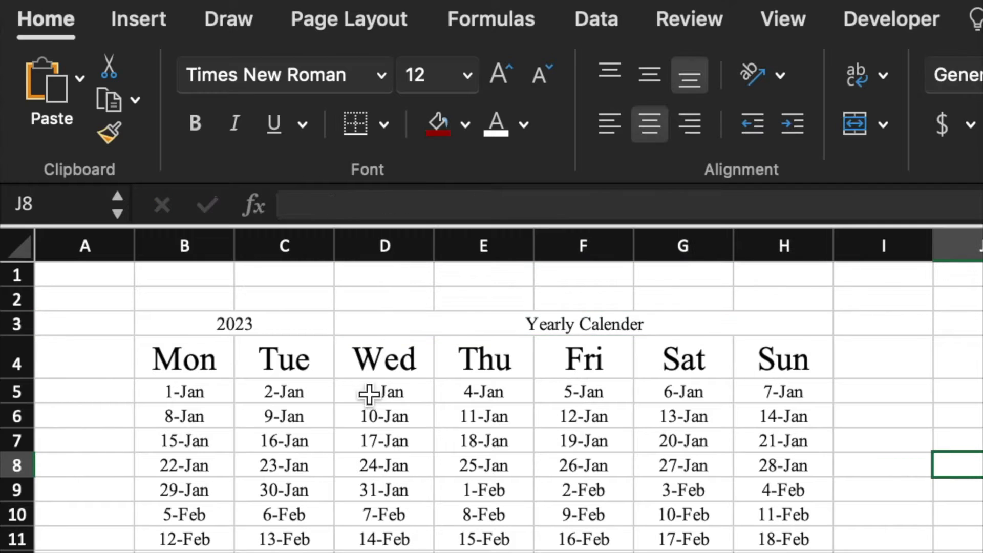
- Format the year and title in row 3 with the Impact font at size 36
{"action": "left_click", "coordinate": [22, 323]}
{"action": "left_click", "coordinate": [496, 75]}
{"action": "left_click", "coordinate": [496, 75]}
{"action": "left_click", "coordinate": [496, 75]}
{"action": "left_click", "coordinate": [381, 77]}
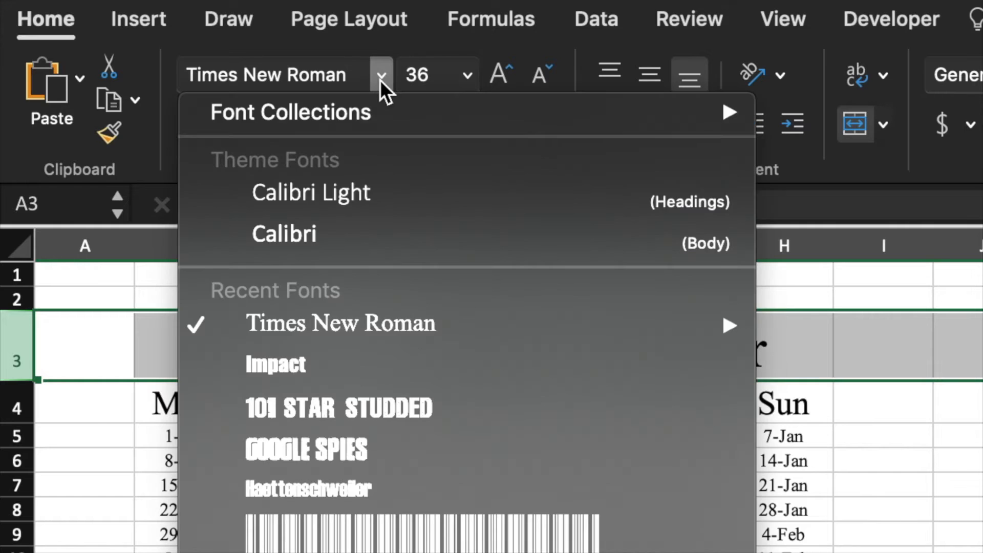
{"action": "left_click", "coordinate": [422, 363]}
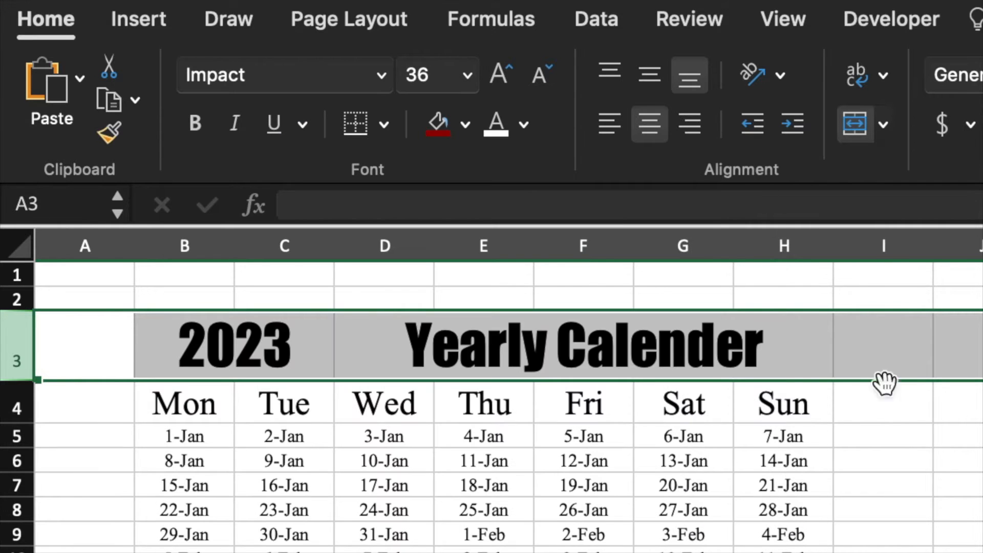
{"action": "left_click", "coordinate": [901, 404]}
- Apply all borders to the calendar block, from the year and title row down through the date rows
{"action": "left_click_drag", "start_coordinate": [328, 353], "coordinate": [396, 515]}
{"action": "left_click", "coordinate": [384, 124]}
{"action": "left_click", "coordinate": [441, 399]}
{"action": "scroll", "coordinate": [658, 430], "scroll_direction": "up", "scroll_amount": 10}
{"action": "left_click", "coordinate": [655, 286]}
- Start an Equal To conditional formatting rule on the weekday headers B4:H4 for the value Sun
{"action": "left_click", "coordinate": [198, 402]}
{"action": "left_click_drag", "start_coordinate": [198, 402], "coordinate": [749, 408]}
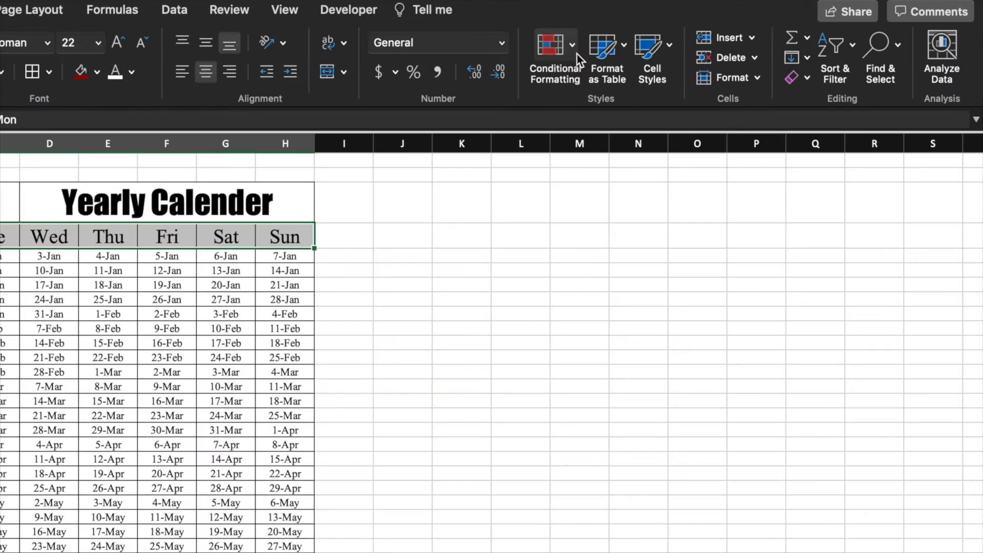
{"action": "left_click", "coordinate": [572, 48]}
{"action": "mouse_move", "coordinate": [603, 75]}
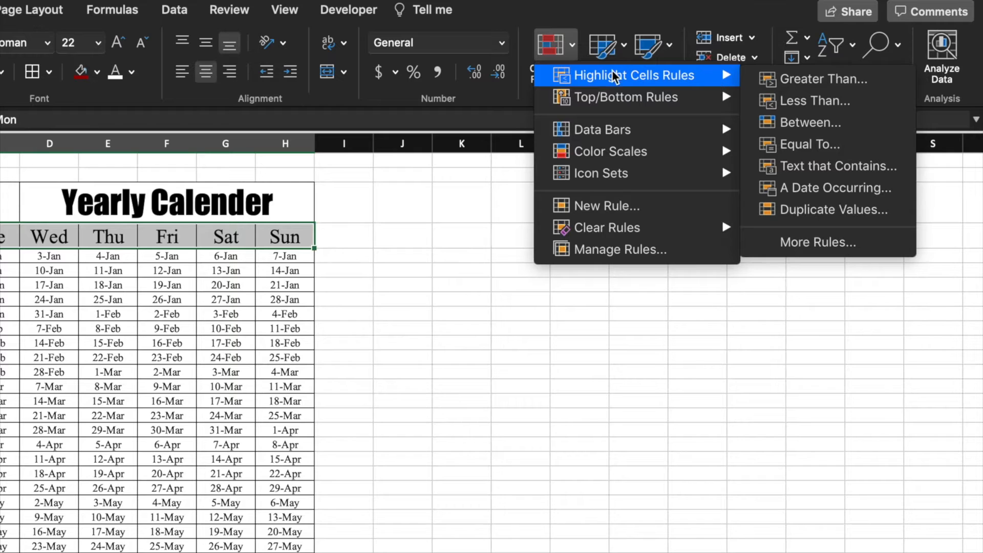
{"action": "left_click", "coordinate": [825, 144]}
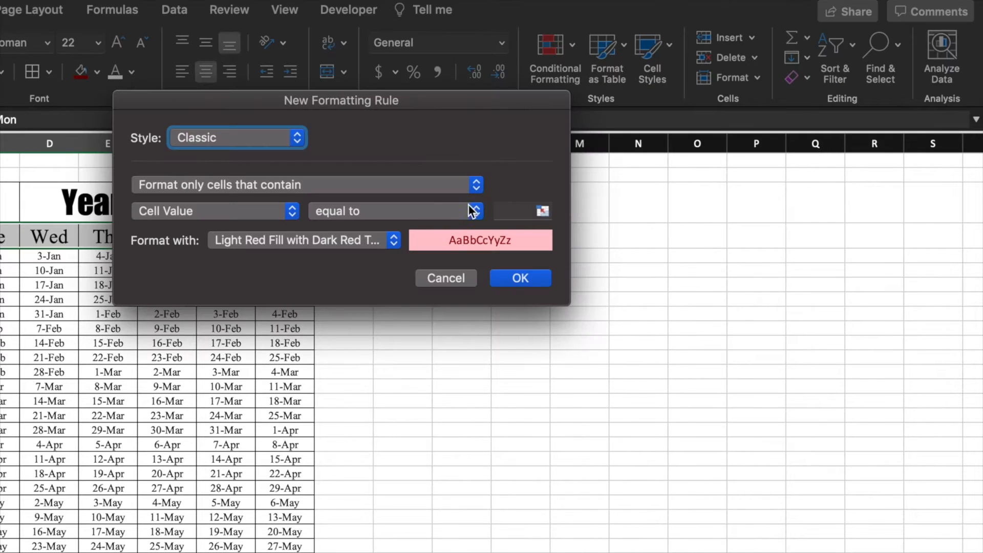
{"action": "left_click", "coordinate": [513, 209]}
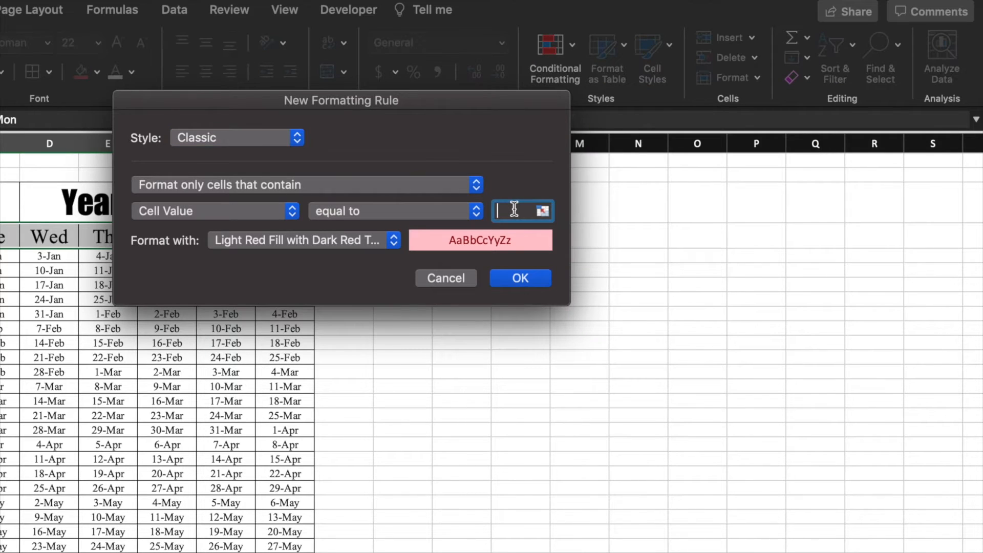
- Give the Sun rule a custom format with a red fill and yellow font, and apply it
{"action": "left_click", "coordinate": [395, 240]}
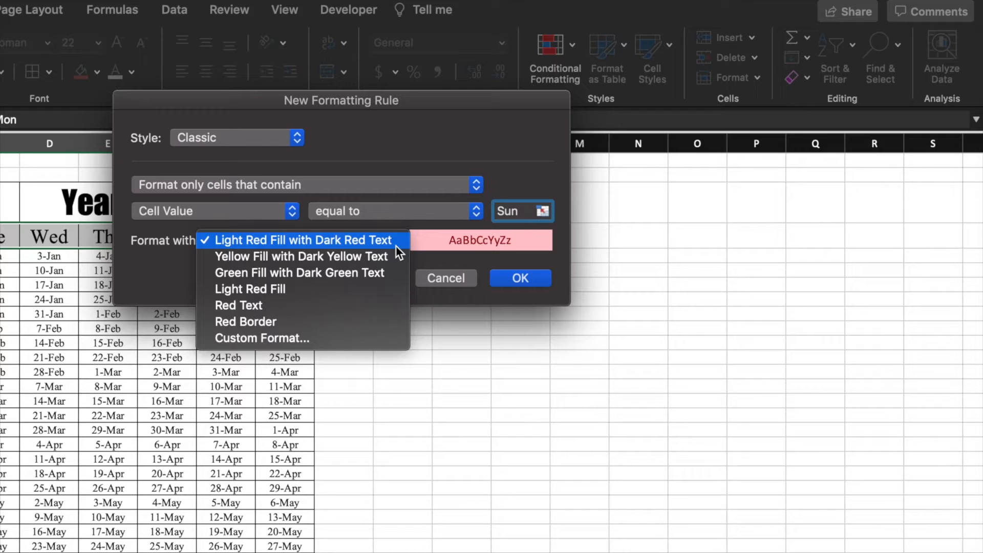
{"action": "left_click", "coordinate": [365, 335]}
{"action": "left_click", "coordinate": [488, 47]}
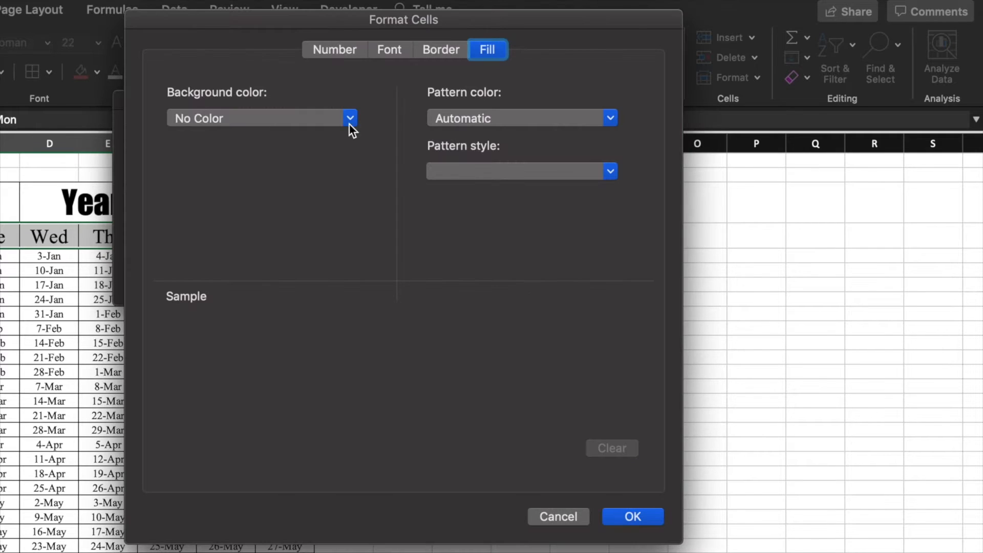
{"action": "left_click", "coordinate": [351, 119]}
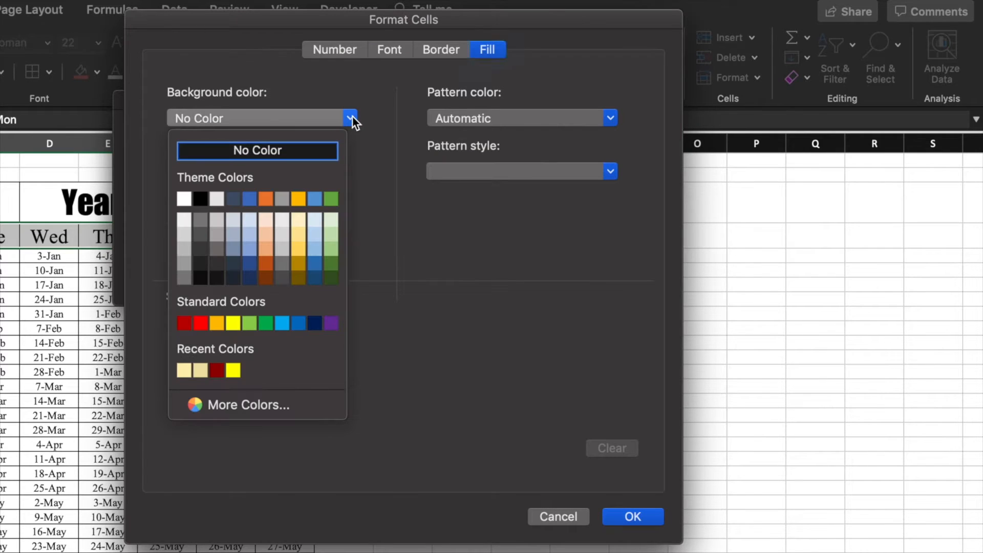
{"action": "left_click", "coordinate": [200, 322]}
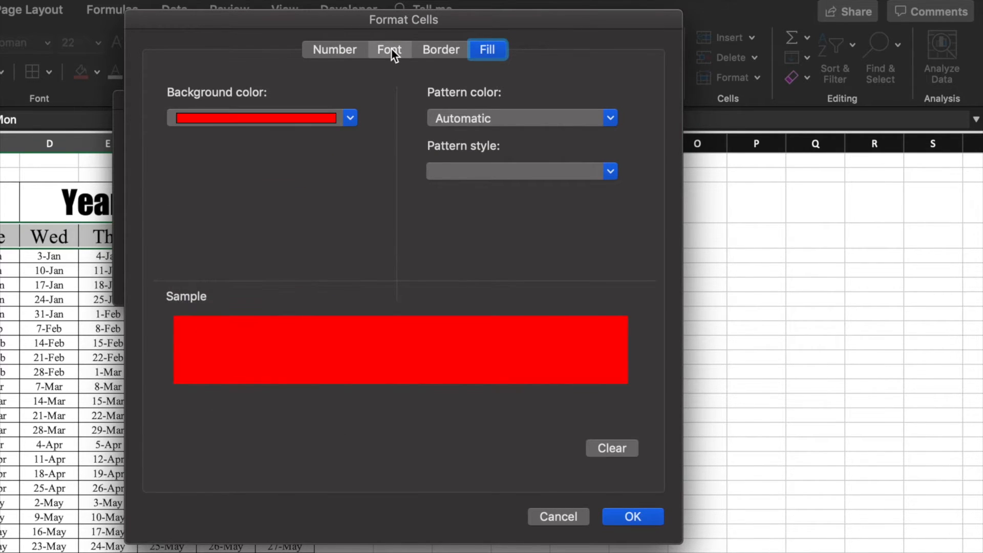
{"action": "left_click", "coordinate": [390, 48]}
{"action": "left_click", "coordinate": [524, 258]}
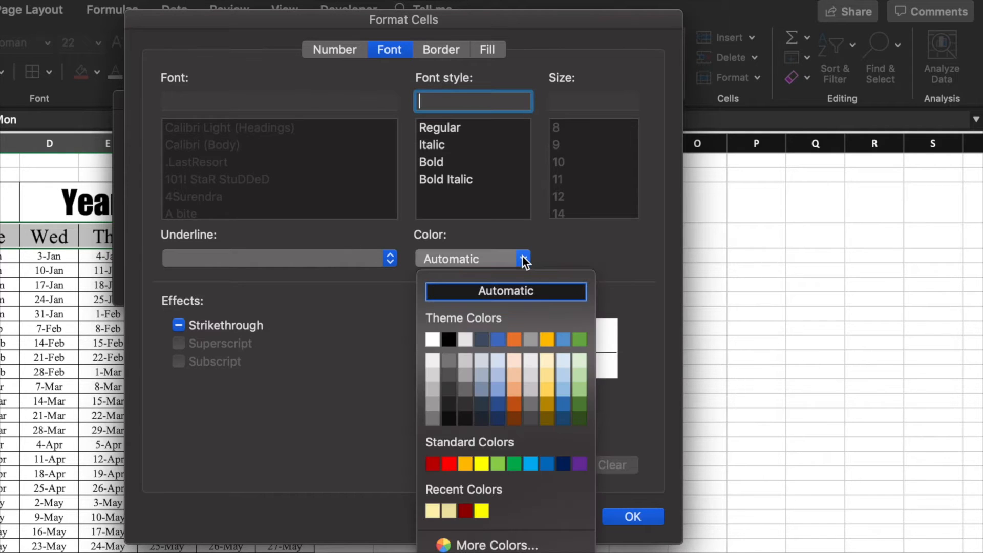
{"action": "left_click", "coordinate": [481, 463]}
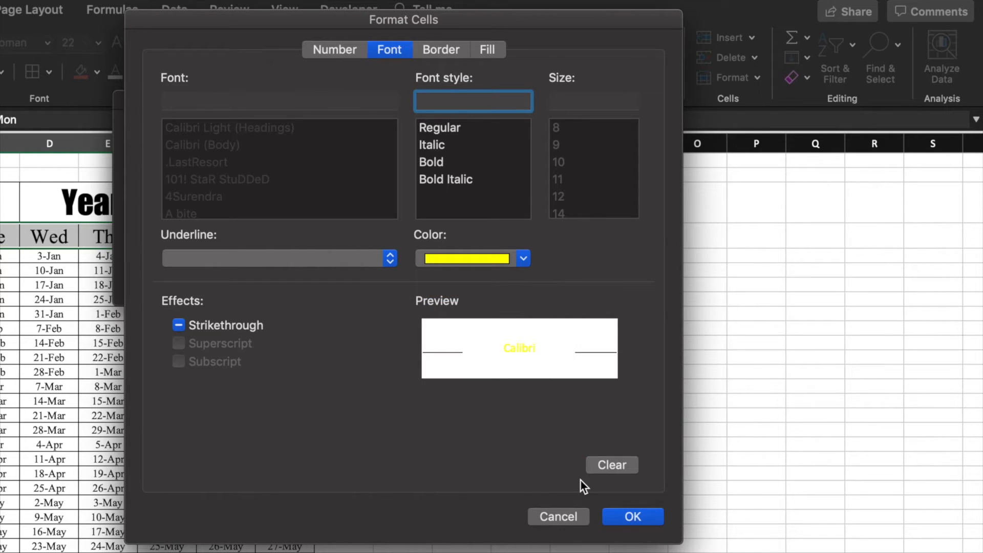
{"action": "left_click", "coordinate": [631, 518]}
{"action": "left_click", "coordinate": [539, 275]}
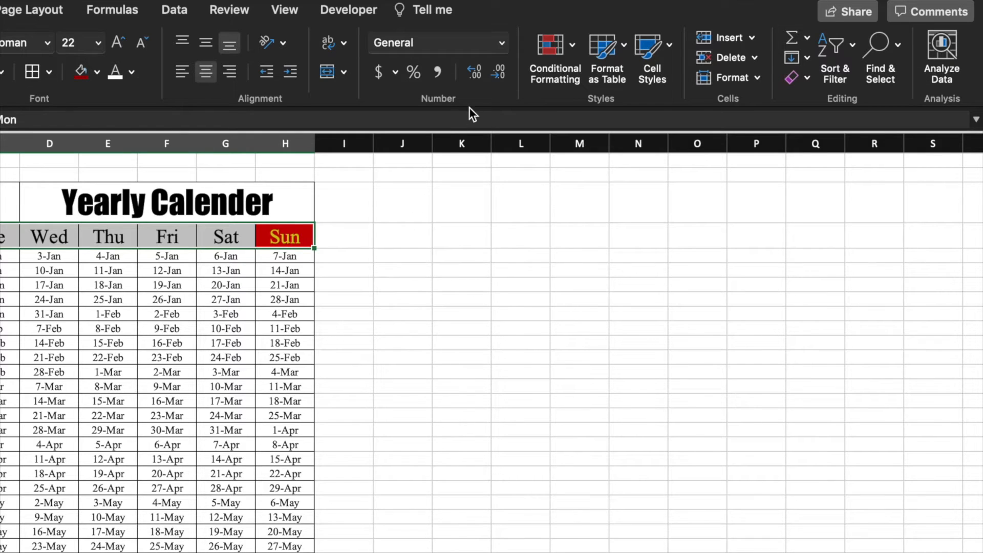
- Start another Equal To conditional formatting rule on the weekday headers for the value Sat
{"action": "left_click", "coordinate": [569, 52]}
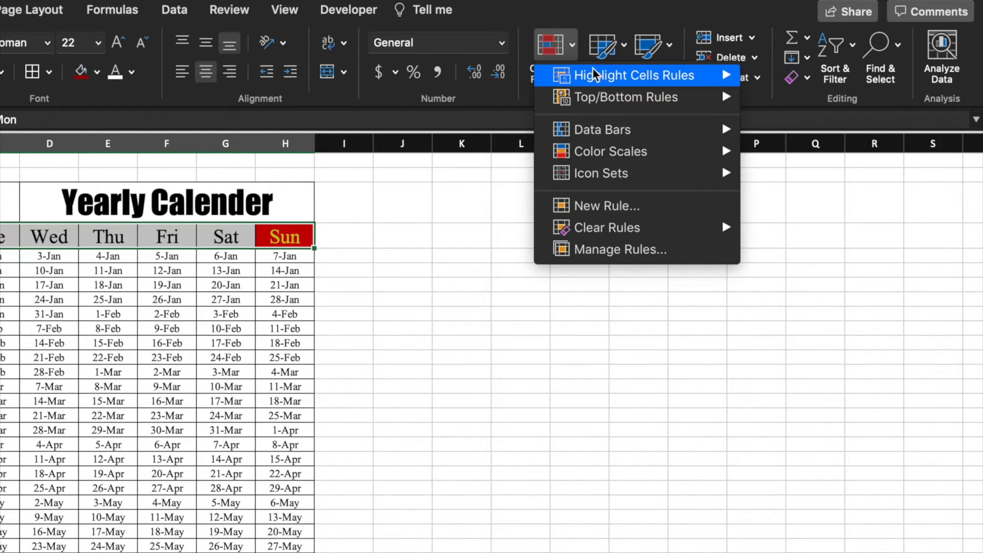
{"action": "mouse_move", "coordinate": [594, 74]}
{"action": "left_click", "coordinate": [774, 146]}
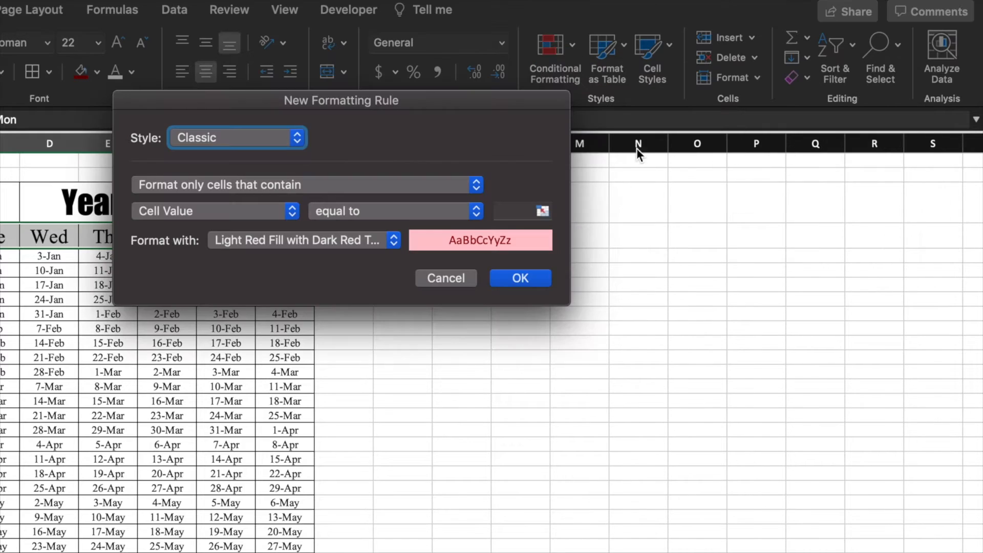
{"action": "left_click", "coordinate": [513, 211]}
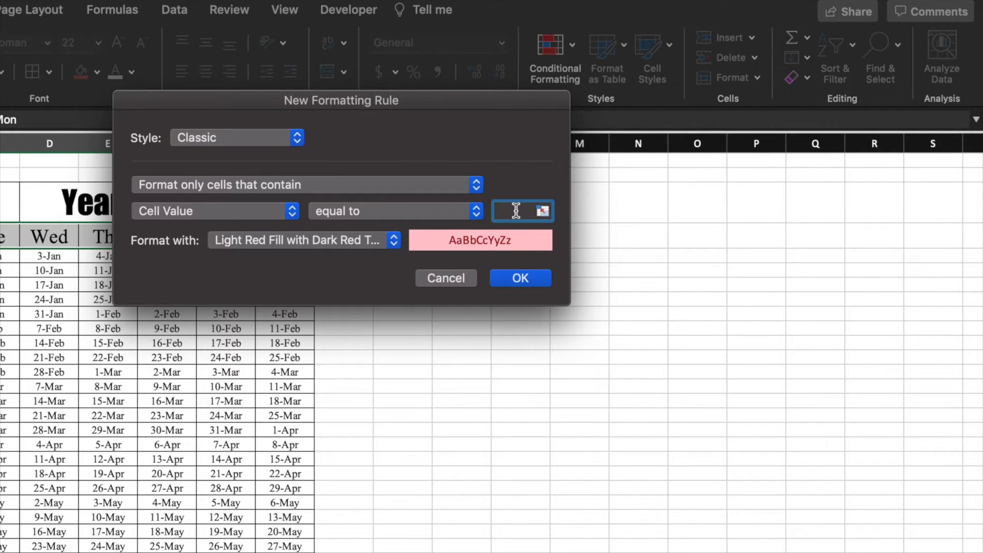
- Give the Sat rule a custom format with a yellow fill and red font, and apply it
{"action": "left_click", "coordinate": [392, 246]}
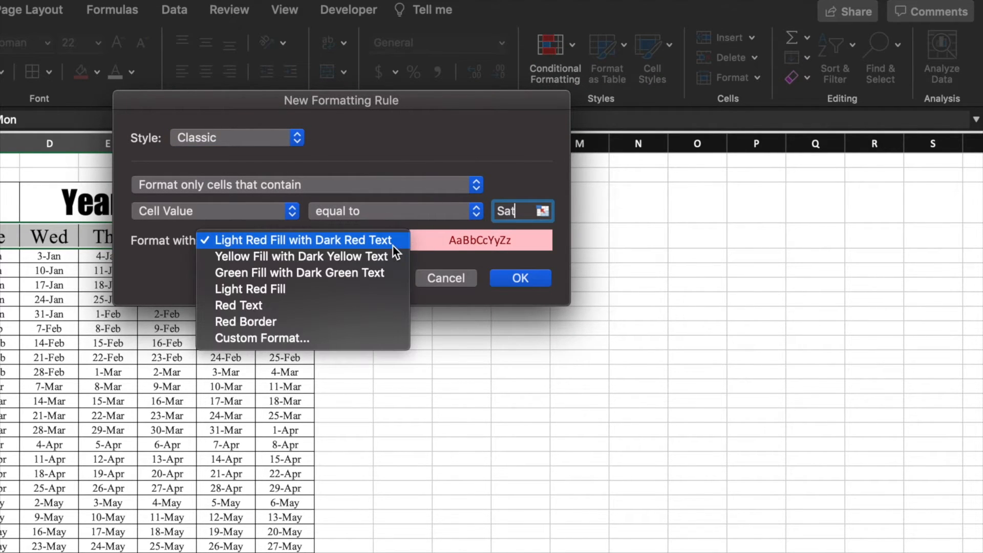
{"action": "left_click", "coordinate": [379, 338]}
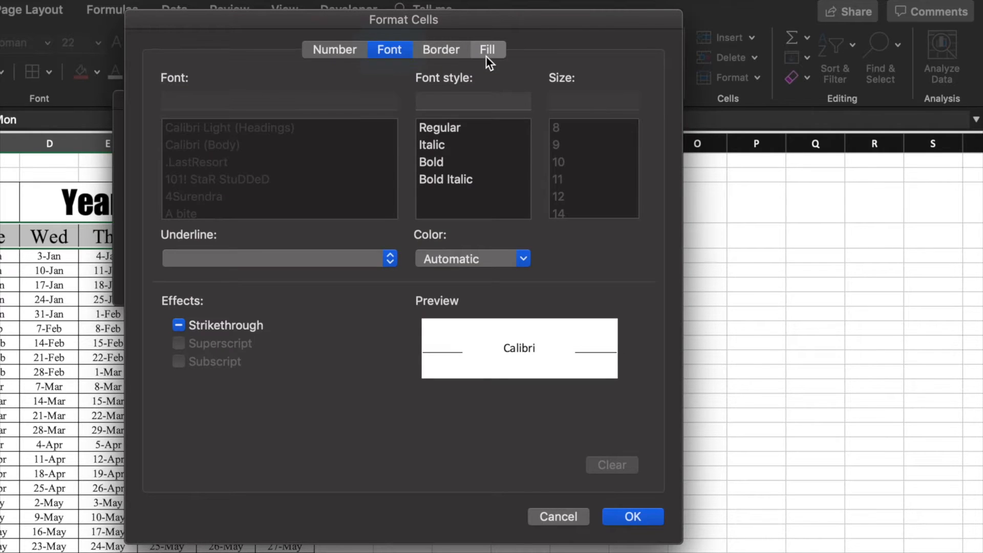
{"action": "left_click", "coordinate": [486, 51]}
{"action": "left_click", "coordinate": [350, 117]}
{"action": "left_click", "coordinate": [234, 320]}
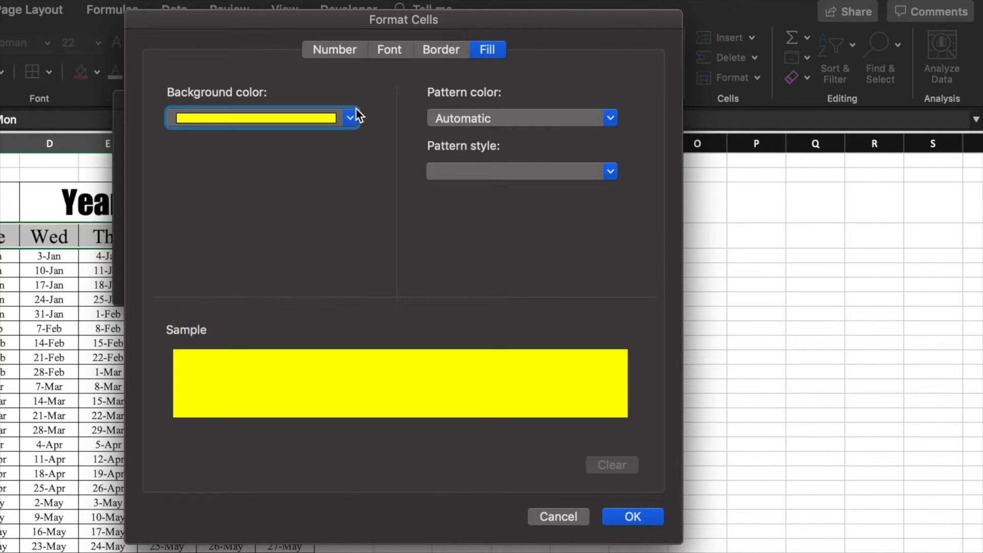
{"action": "left_click", "coordinate": [387, 49]}
{"action": "left_click", "coordinate": [524, 259]}
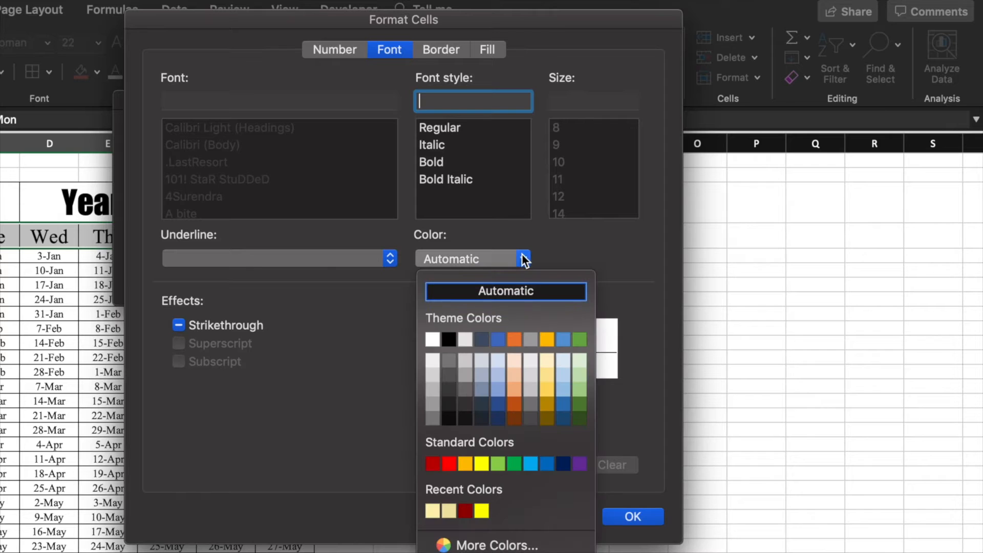
{"action": "left_click", "coordinate": [450, 463]}
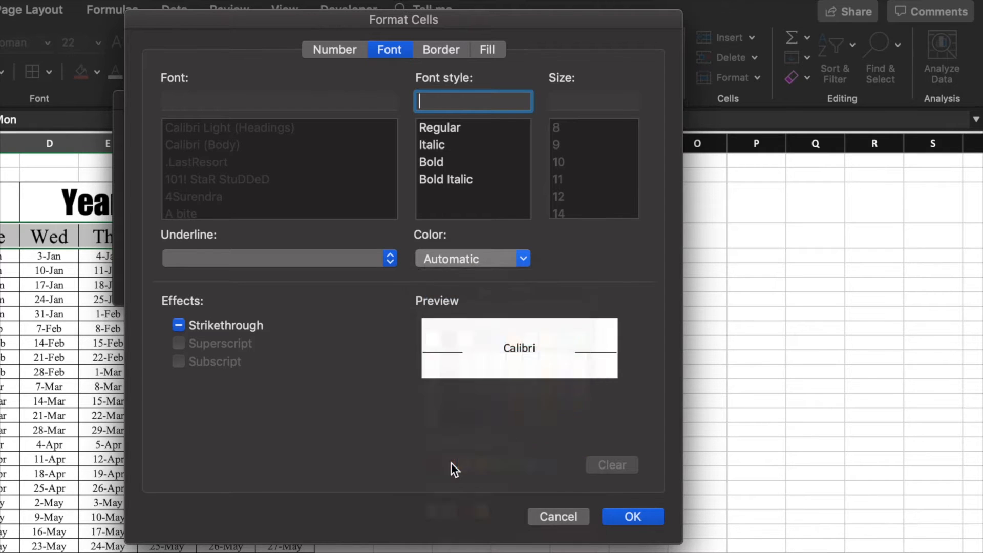
{"action": "left_click", "coordinate": [634, 517]}
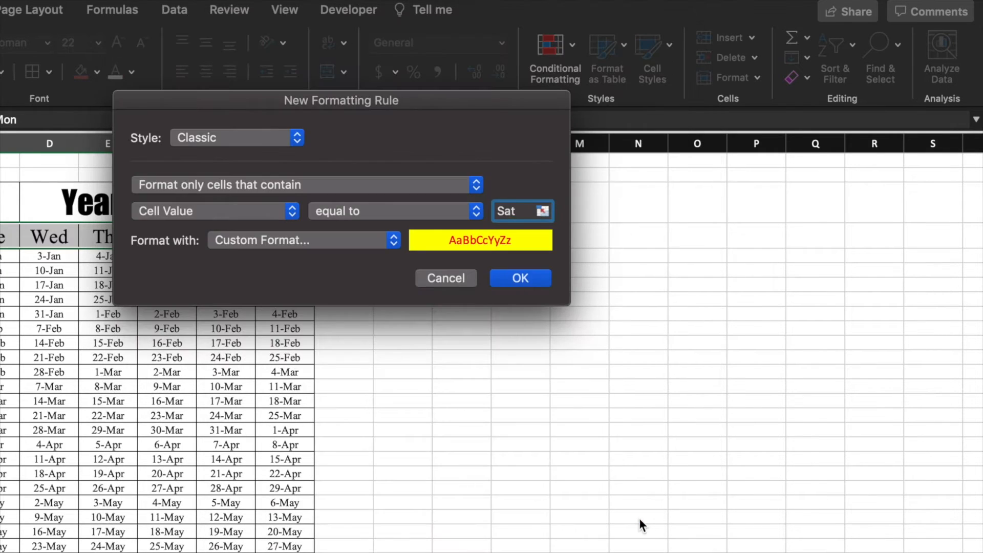
{"action": "left_click", "coordinate": [518, 277]}
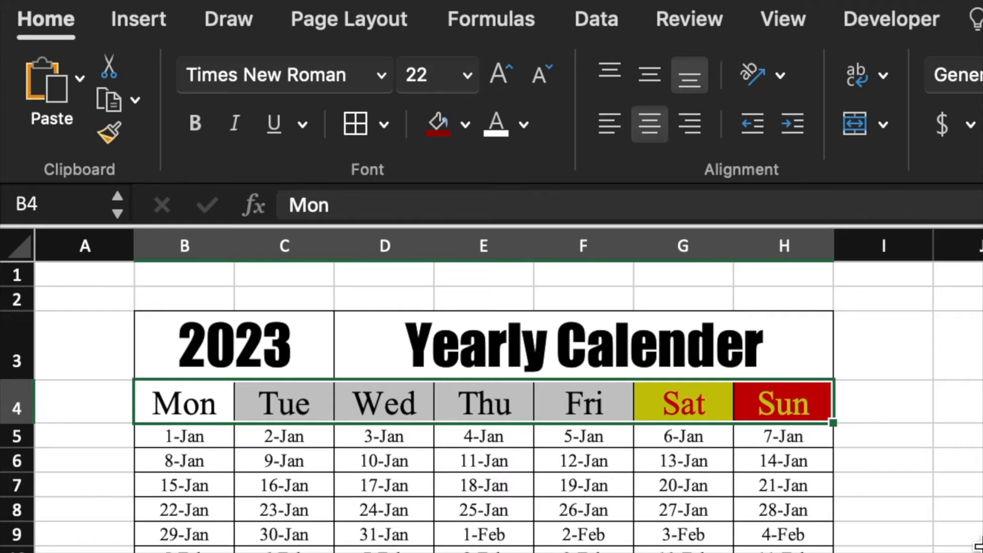
{"action": "left_click", "coordinate": [950, 535]}
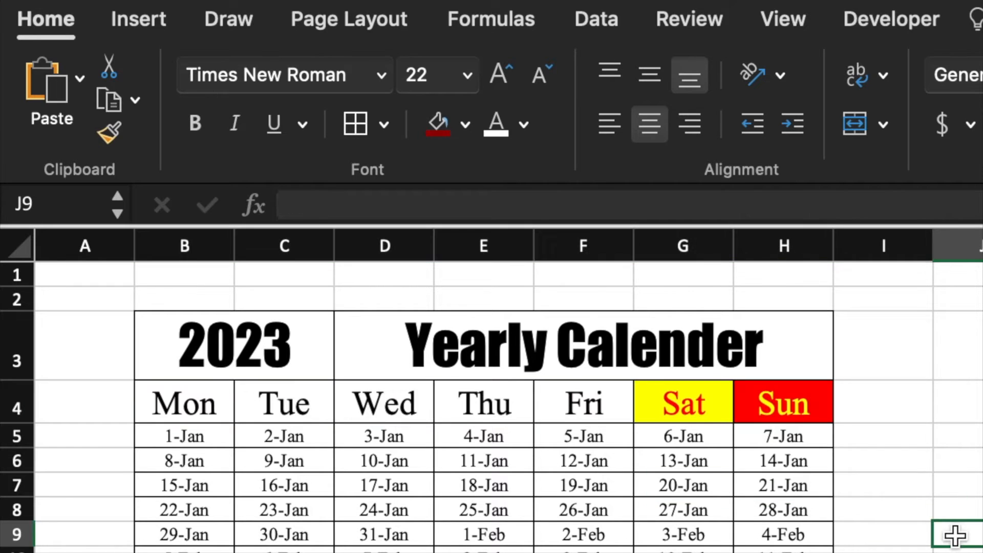
- Link the first calendar date in B5 to the year cell with the formula =B3
{"action": "left_click", "coordinate": [210, 440]}
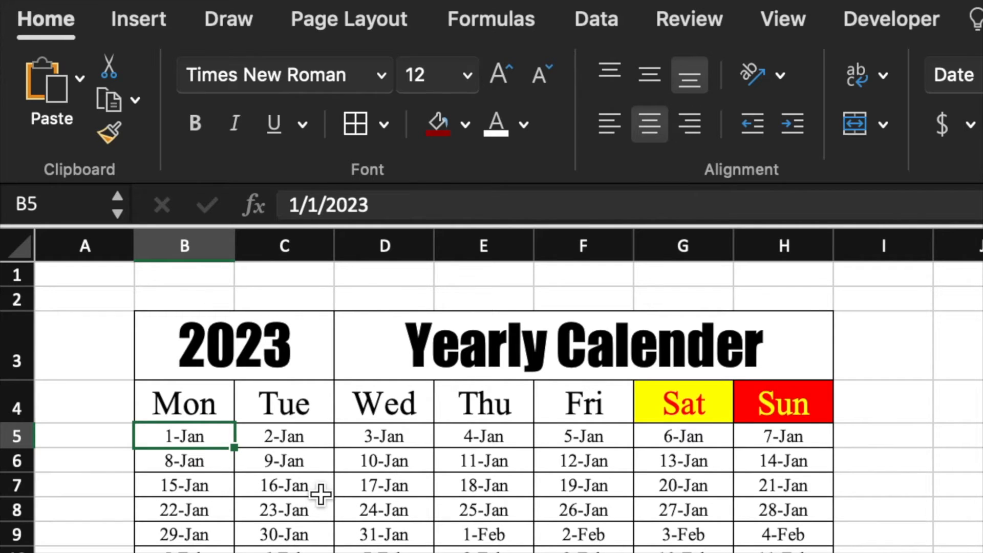
{"action": "type", "text": "="}
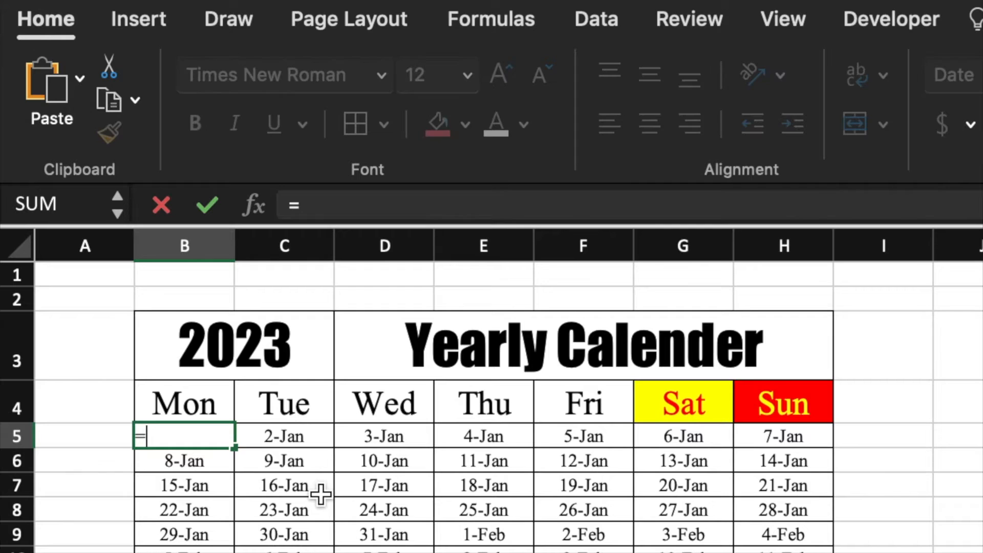
{"action": "left_click", "coordinate": [292, 376]}
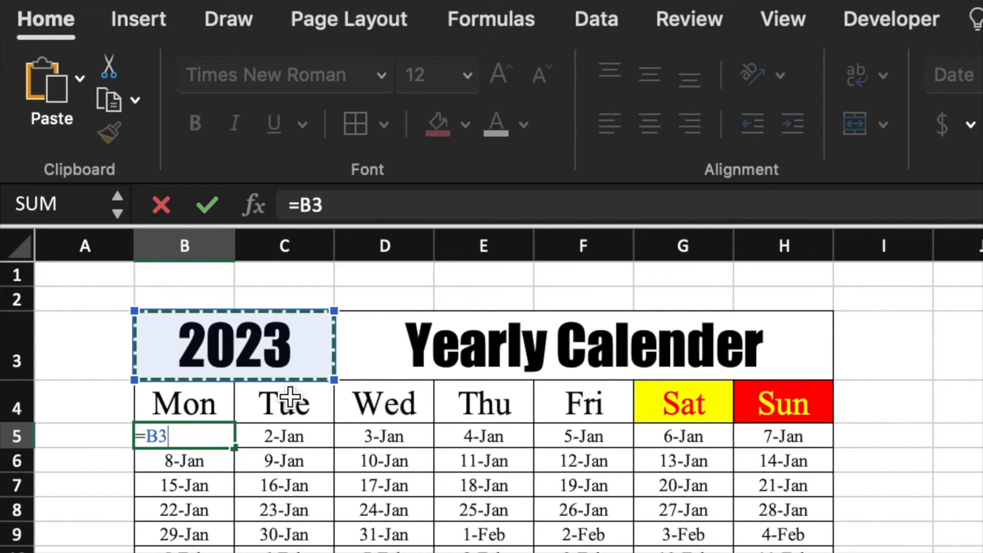
{"action": "key", "text": "Return"}
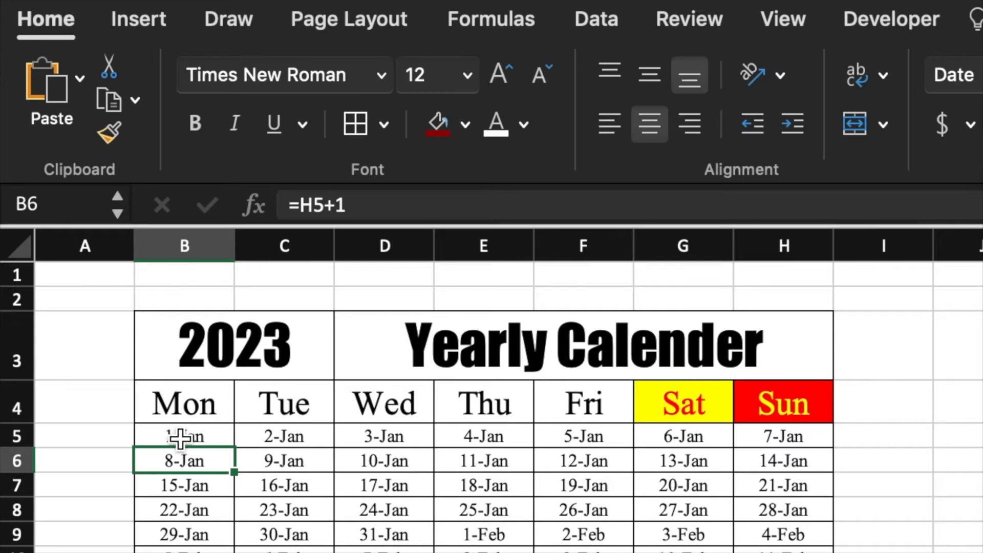
- Replace the first weekday header in B4 with =TEXT(B5,"DDD") and fill the formula across to H4
{"action": "key", "text": "Down"}
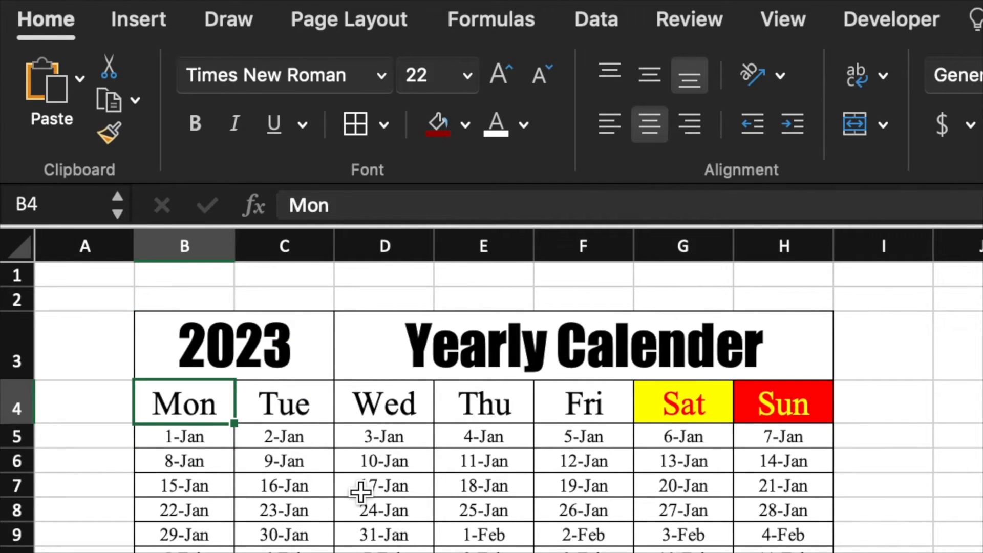
{"action": "type", "text": "="}
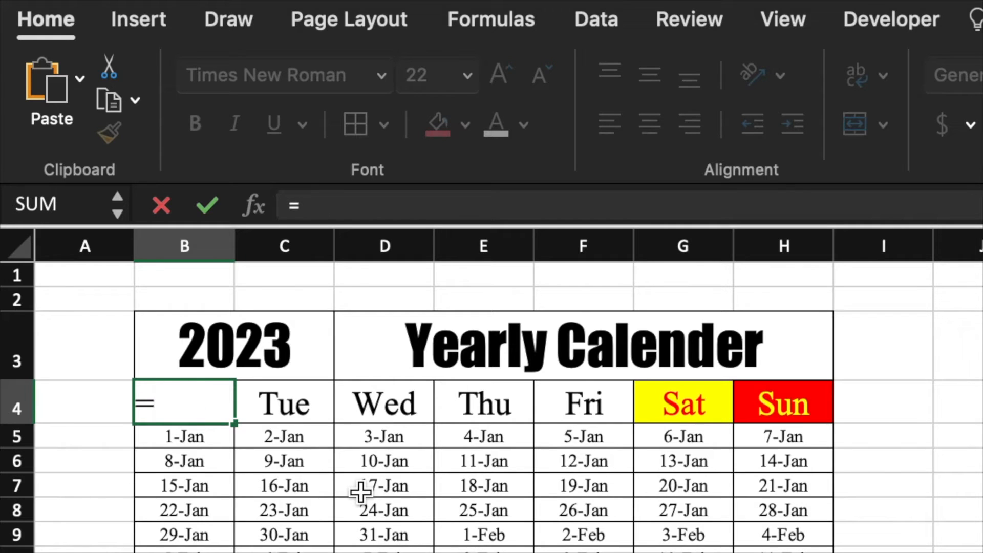
{"action": "type", "text": "text("}
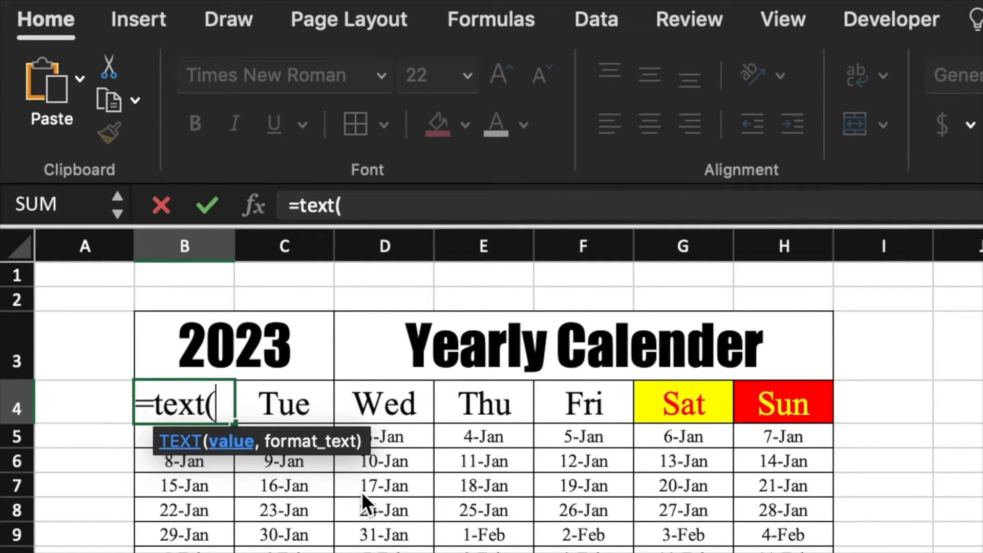
{"action": "left_click", "coordinate": [232, 456]}
{"action": "key", "text": "Up"}
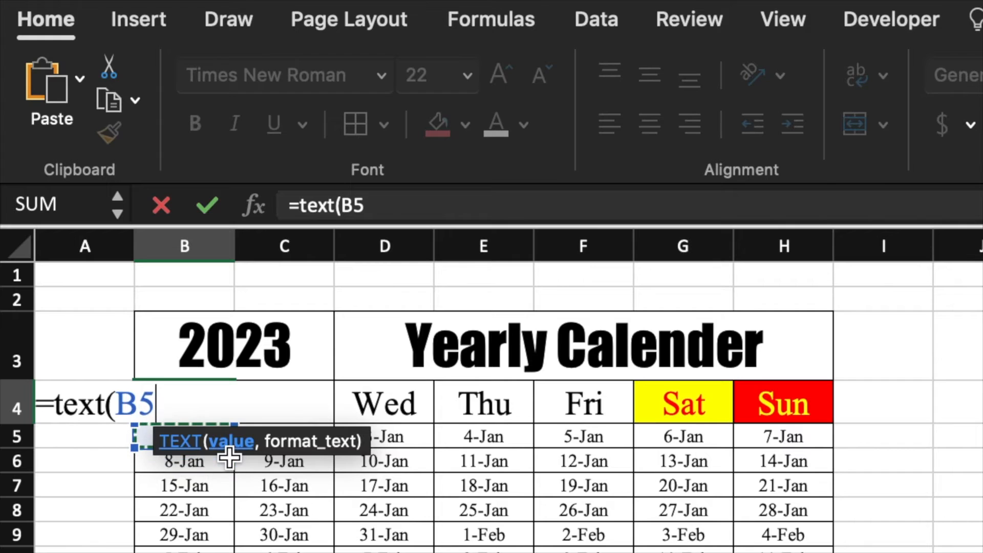
{"action": "type", "text": ",\"DDD"}
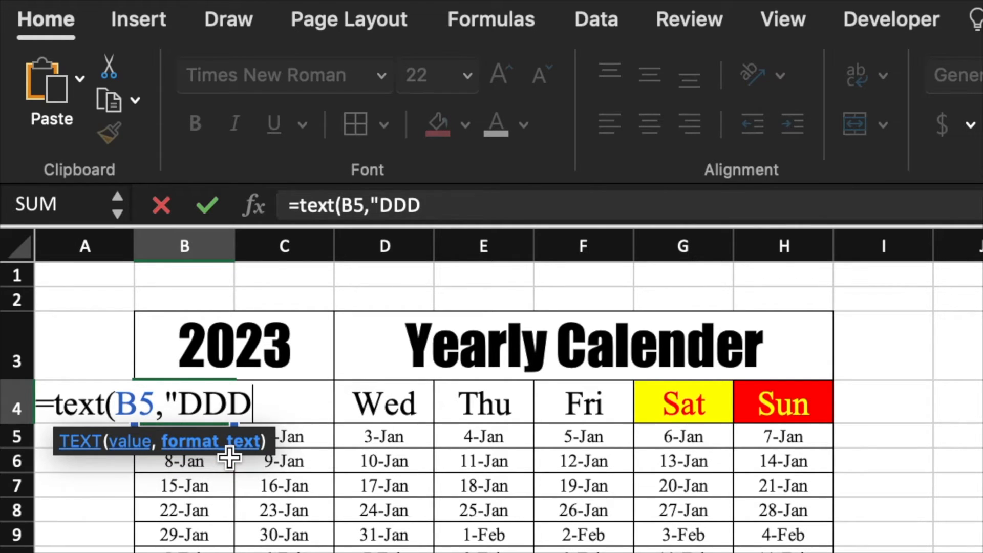
{"action": "type", "text": "\")"}
{"action": "key", "text": "Return"}
{"action": "left_click", "coordinate": [193, 402]}
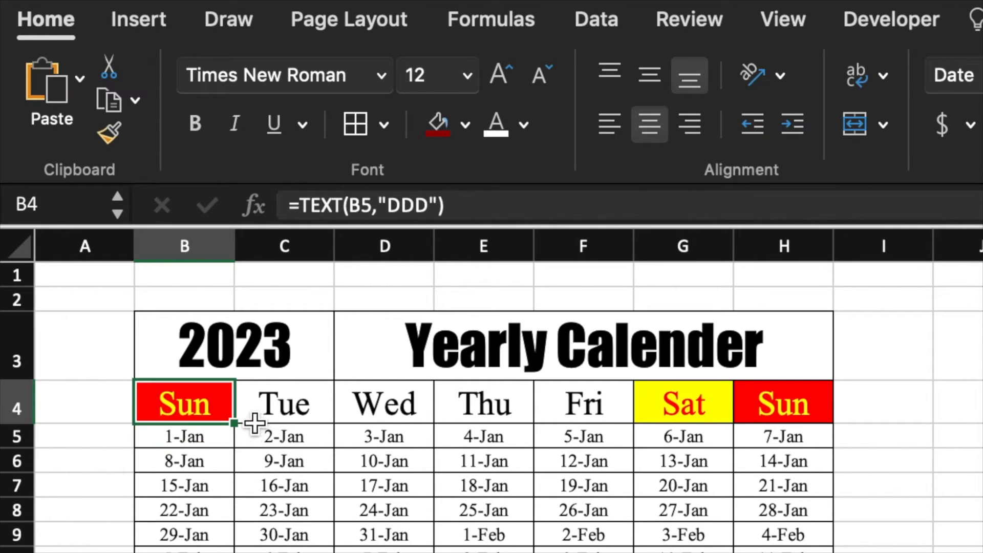
{"action": "left_click_drag", "start_coordinate": [234, 424], "coordinate": [827, 450]}
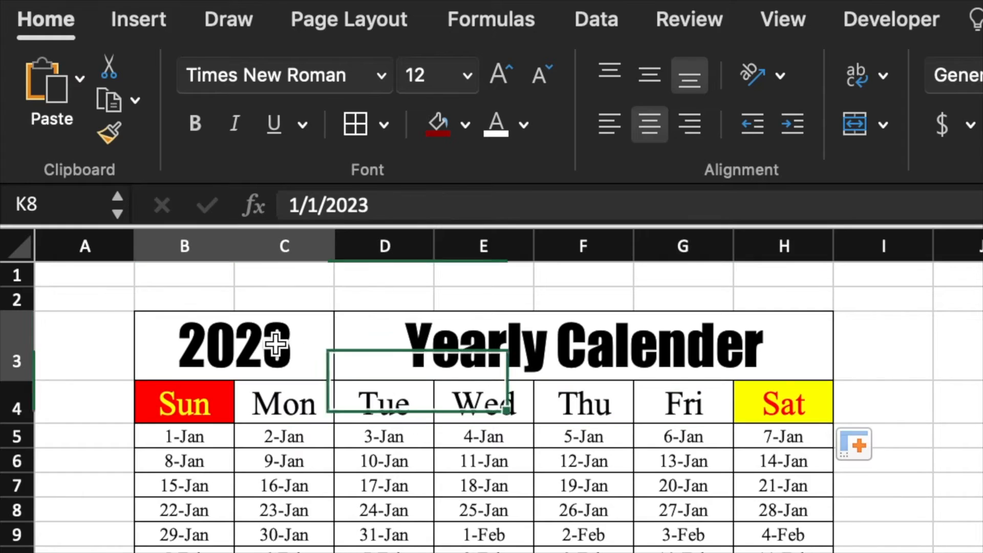
- Change the date in the year cell B3 to 1/1/2024
{"action": "left_click", "coordinate": [276, 344]}
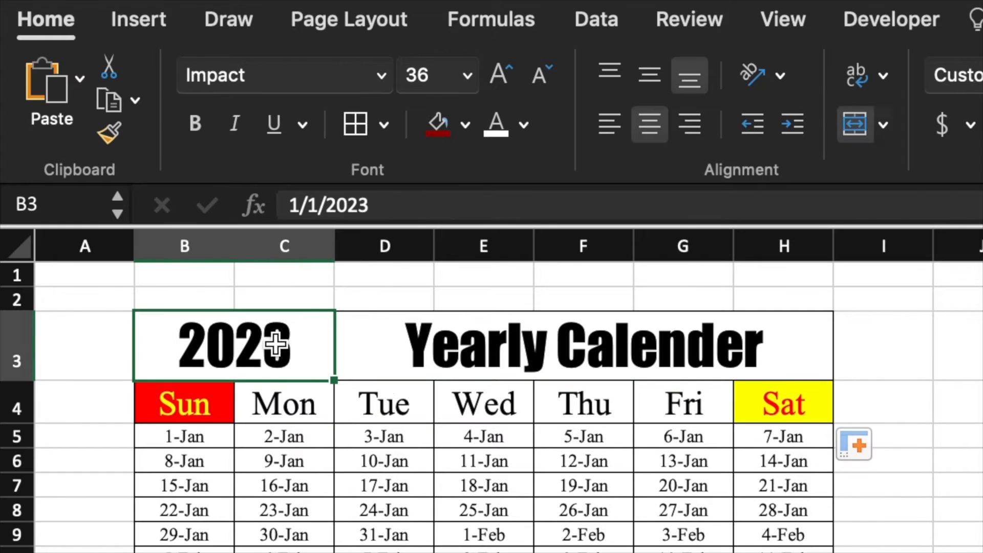
{"action": "left_click", "coordinate": [390, 206]}
{"action": "key", "text": "BackSpace"}
{"action": "type", "text": "4"}
{"action": "key", "text": "Return"}
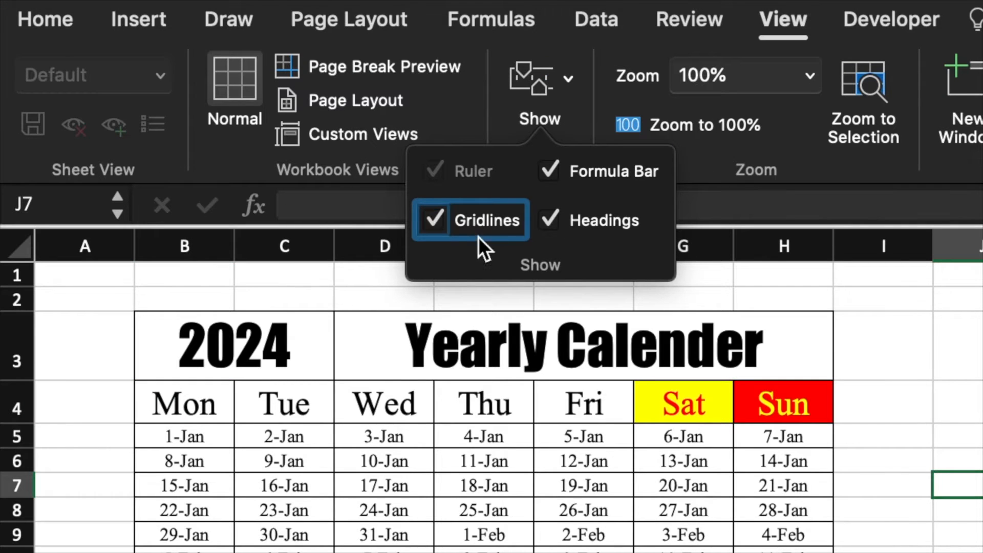
- Hide the worksheet gridlines
{"action": "left_click", "coordinate": [439, 223]}
{"action": "left_click", "coordinate": [982, 402]}
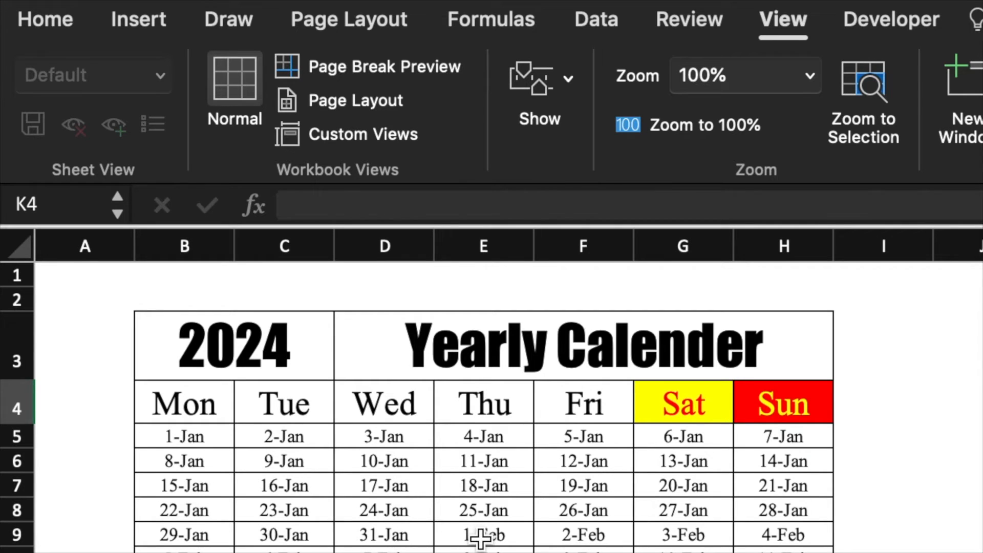
- Start a Classic conditional formatting rule on all calendar dates from B5 across to column H, using a formula to determine which cells to format
{"action": "left_click_drag", "start_coordinate": [175, 435], "coordinate": [705, 552]}
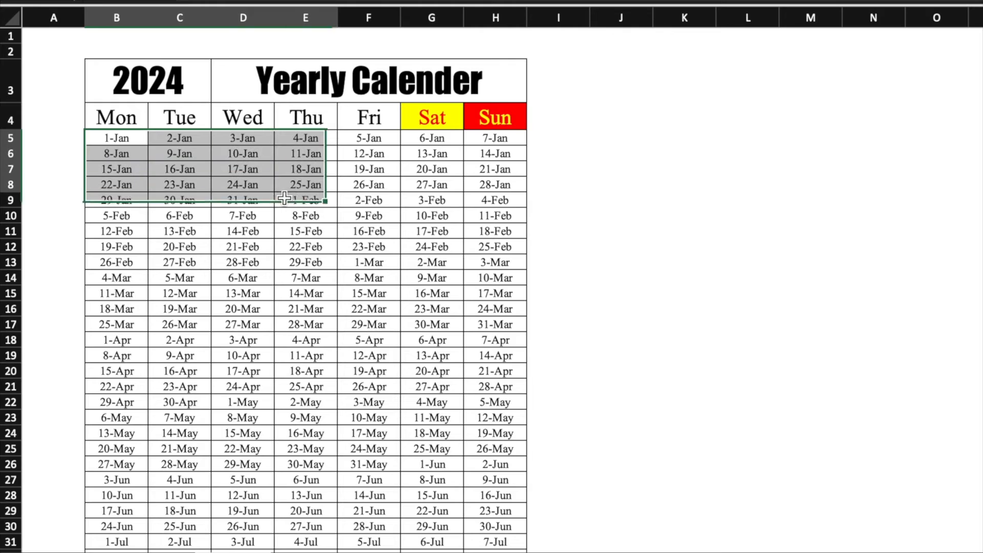
{"action": "left_click_drag", "start_coordinate": [446, 221], "coordinate": [499, 488]}
{"action": "scroll", "coordinate": [698, 98], "scroll_direction": "up", "scroll_amount": 9}
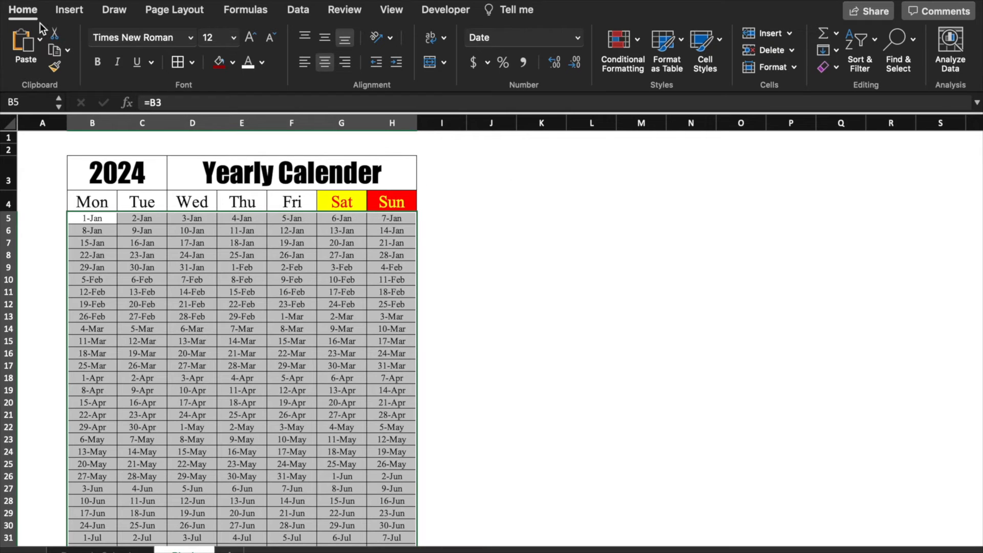
{"action": "left_click", "coordinate": [638, 45]}
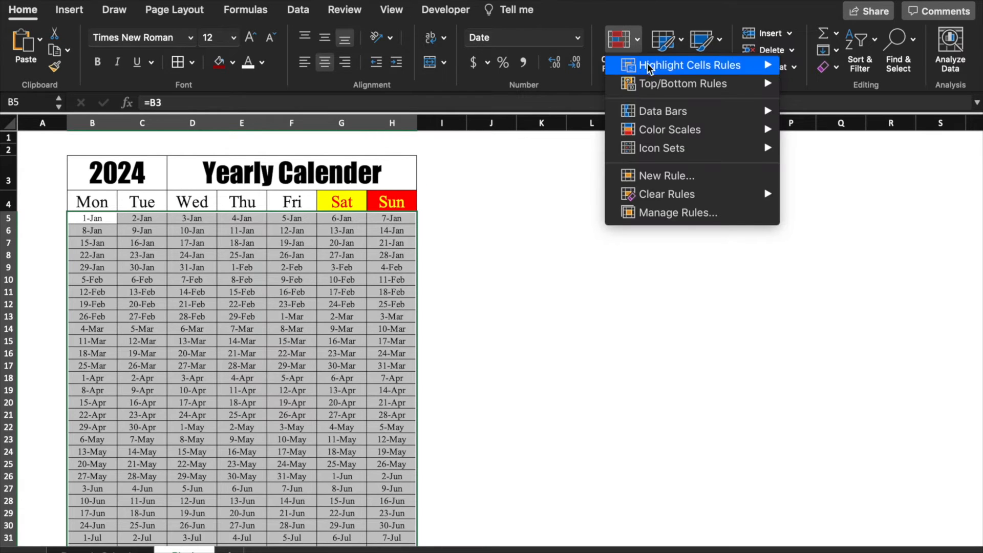
{"action": "left_click", "coordinate": [661, 175]}
{"action": "left_click", "coordinate": [486, 116]}
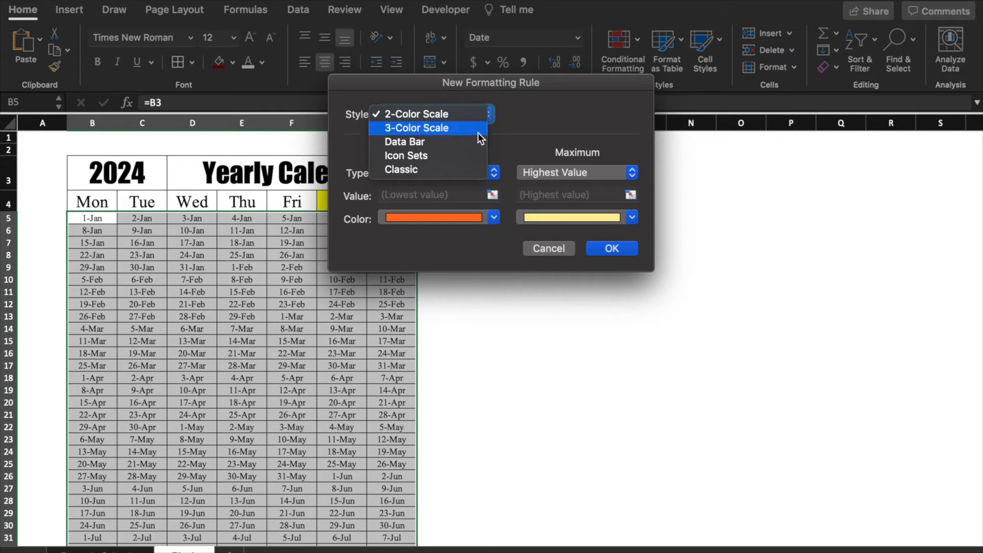
{"action": "left_click", "coordinate": [469, 164]}
{"action": "left_click", "coordinate": [636, 155]}
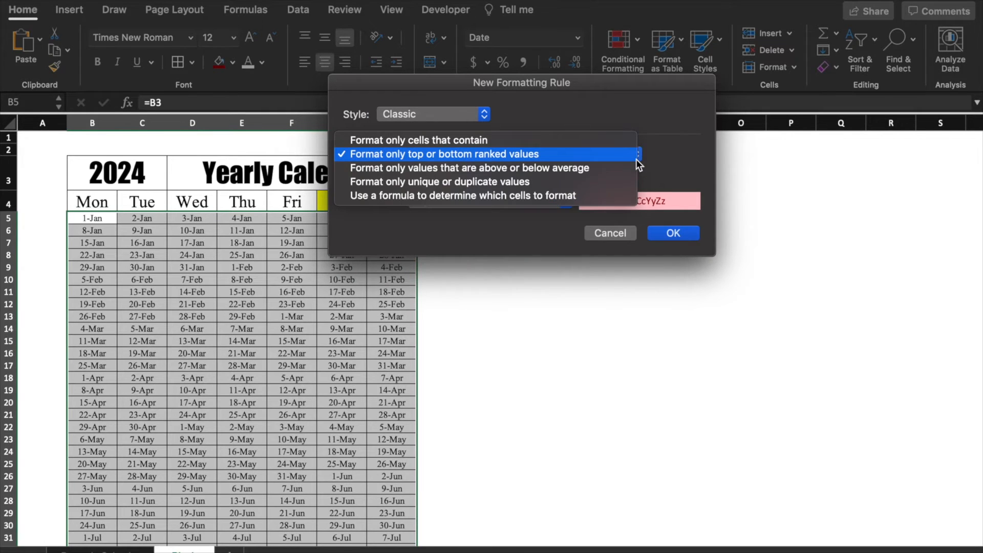
{"action": "left_click", "coordinate": [604, 196]}
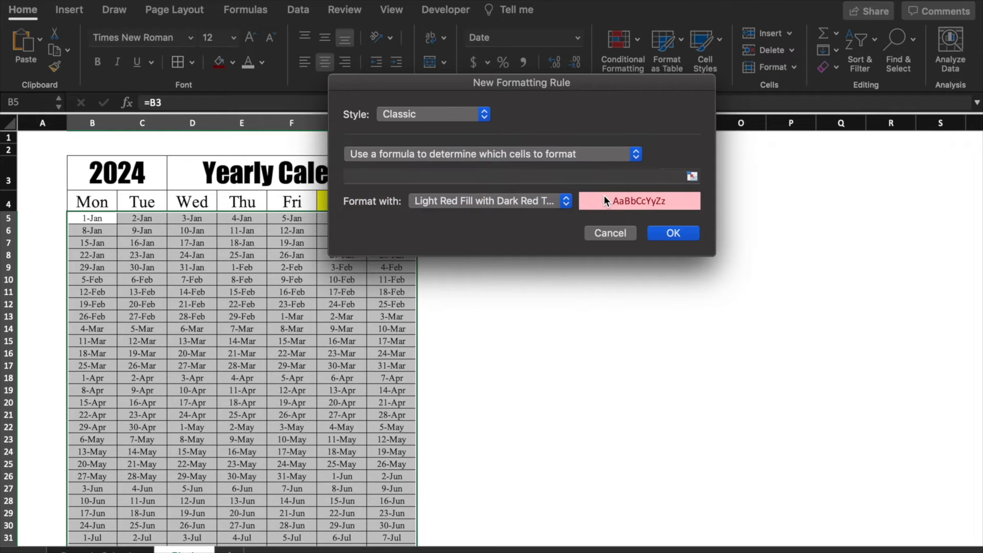
- Enter =MOD(Month(B5),2) as the rule's formula, with B5 as a relative reference
{"action": "left_click", "coordinate": [566, 176]}
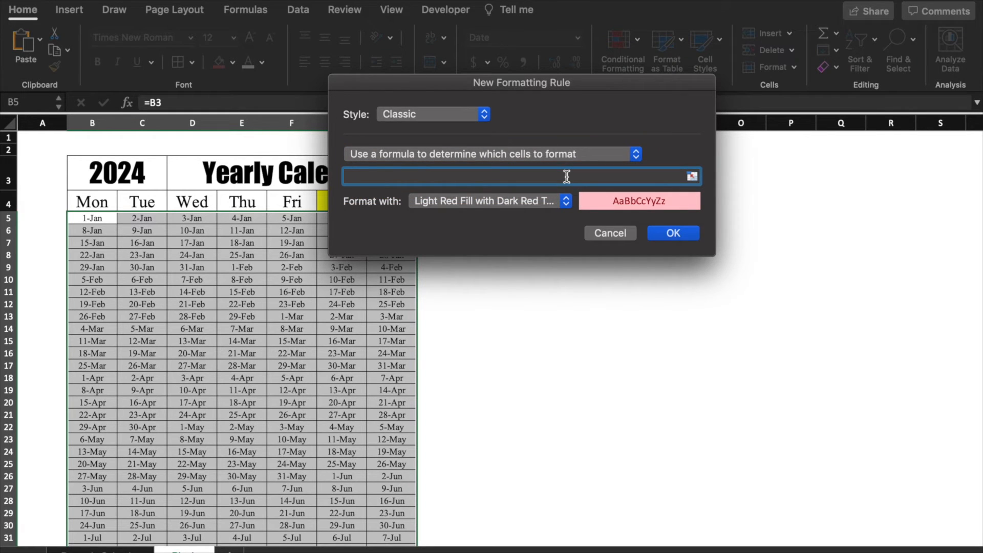
{"action": "type", "text": "="}
{"action": "type", "text": "MOD"}
{"action": "type", "text": "(Mont"}
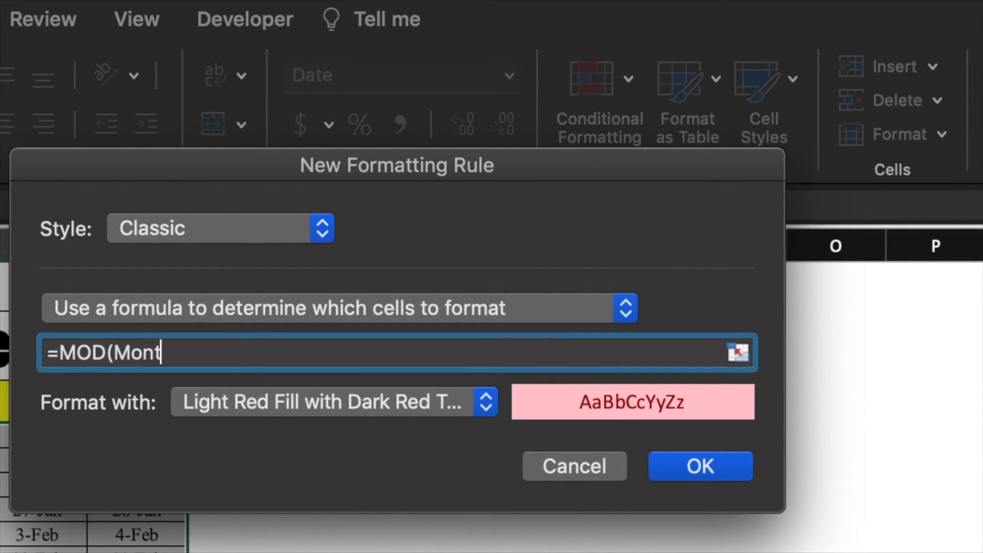
{"action": "type", "text": "h("}
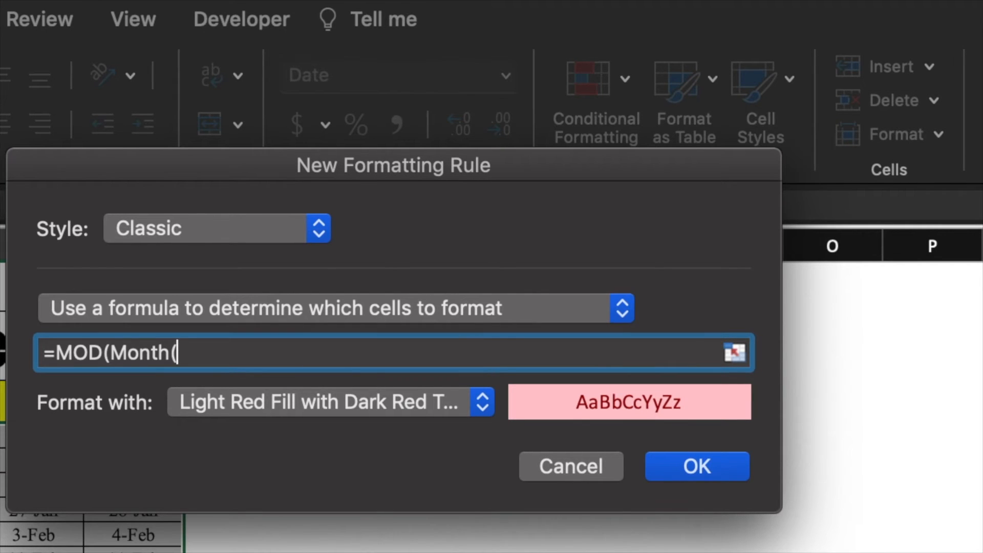
{"action": "type", "text": "$B$5"}
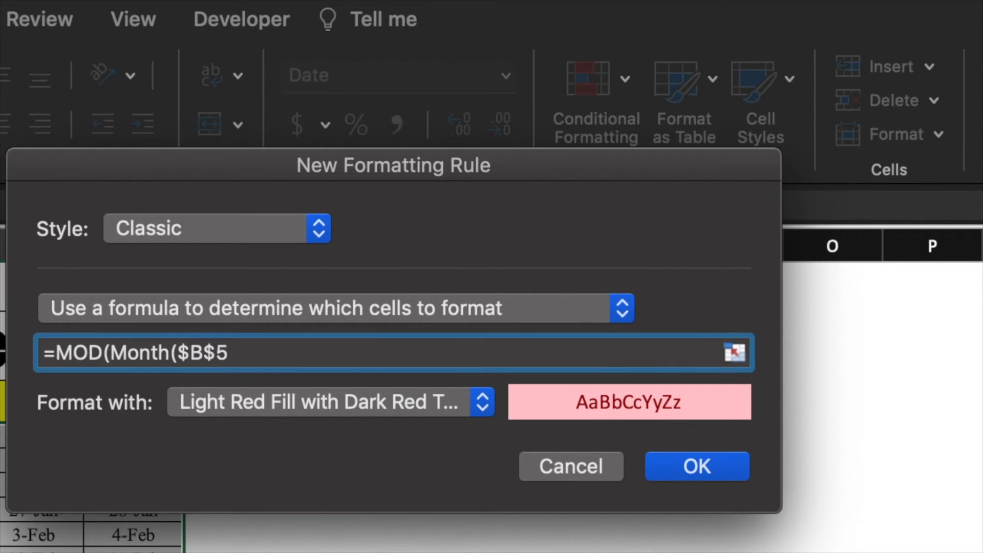
{"action": "left_click", "coordinate": [214, 353]}
{"action": "key", "text": "BackSpace"}
{"action": "left_click", "coordinate": [190, 353]}
{"action": "key", "text": "BackSpace"}
{"action": "type", "text": ")"}
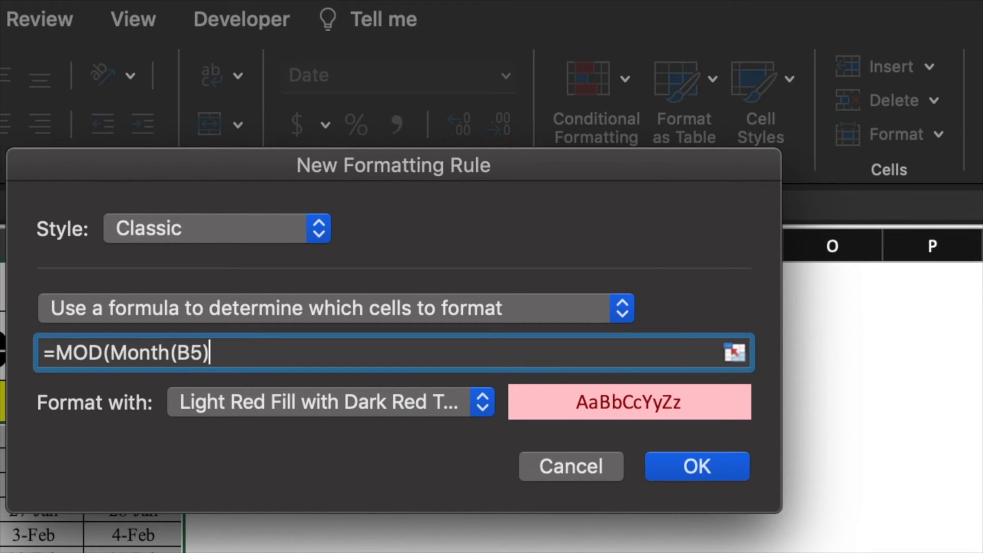
{"action": "type", "text": ",2)"}
- Give the month rule a custom format with a light blue fill and apply it to the dates
{"action": "left_click", "coordinate": [485, 410]}
{"action": "left_click", "coordinate": [436, 552]}
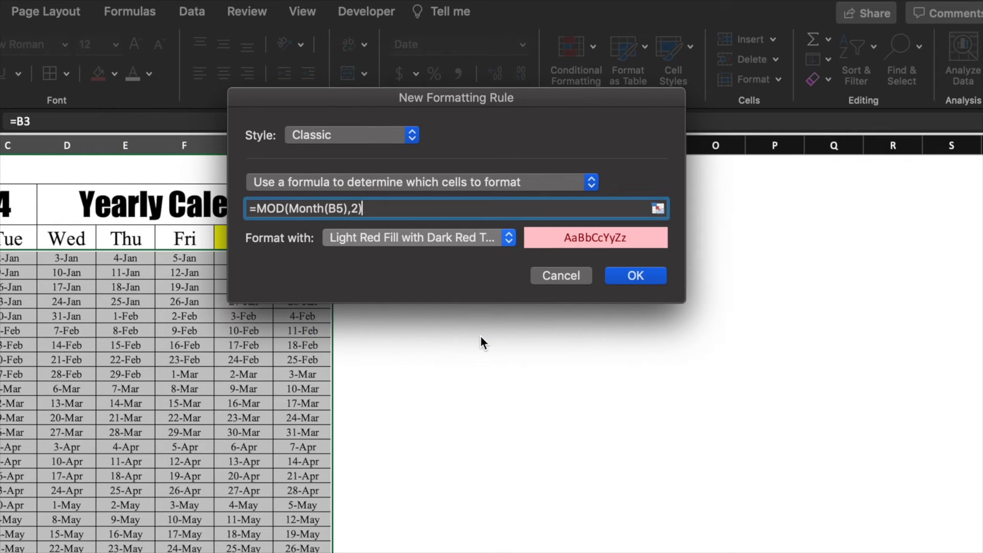
{"action": "left_click", "coordinate": [505, 51]}
{"action": "left_click", "coordinate": [368, 119]}
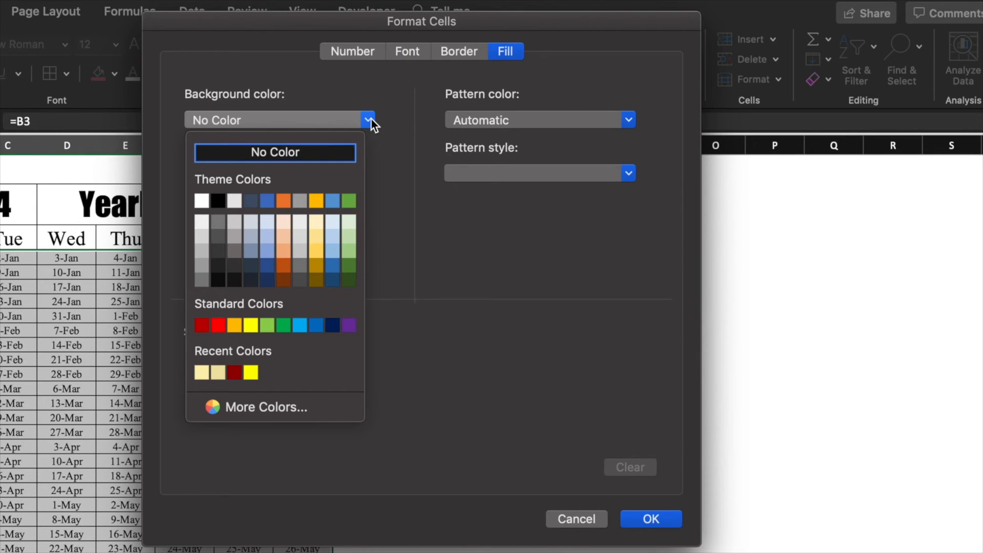
{"action": "left_click", "coordinate": [300, 325]}
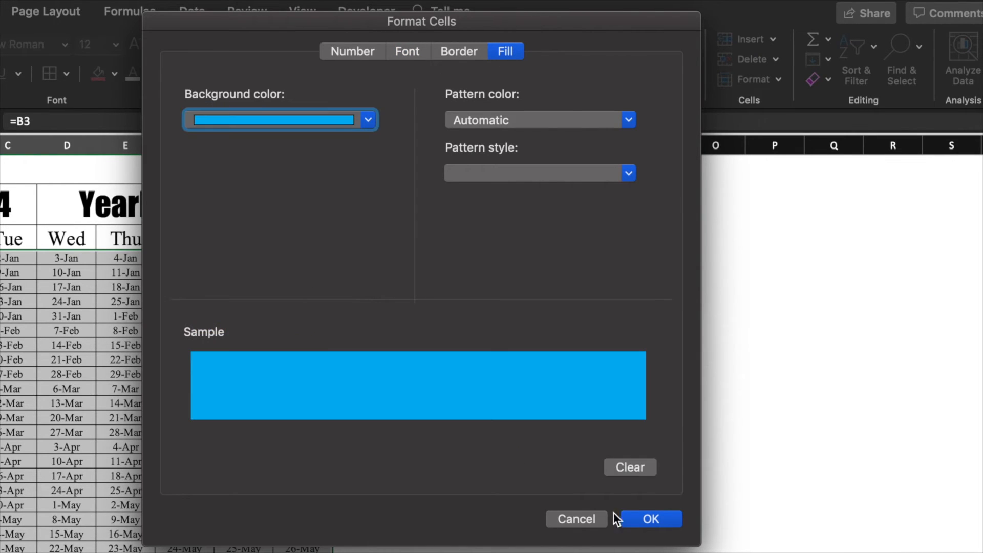
{"action": "left_click", "coordinate": [646, 519]}
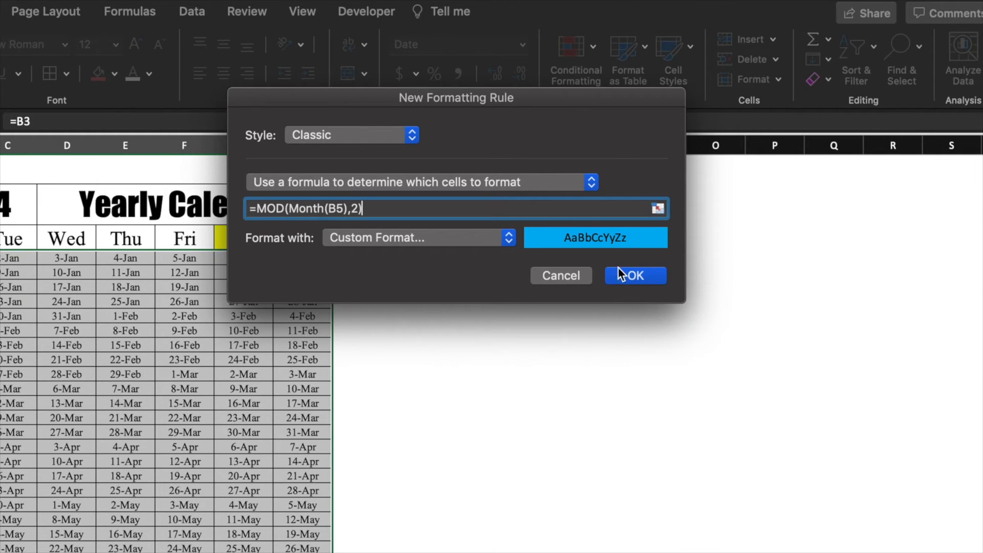
{"action": "left_click", "coordinate": [637, 276]}
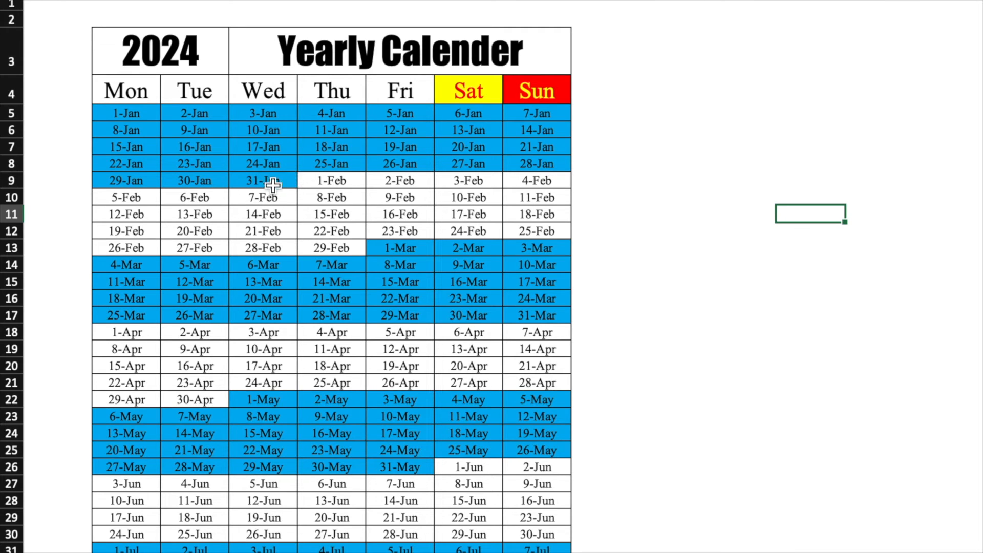
- Change the date in the year cell B3 to 1/1/2023
{"action": "left_click", "coordinate": [352, 249]}
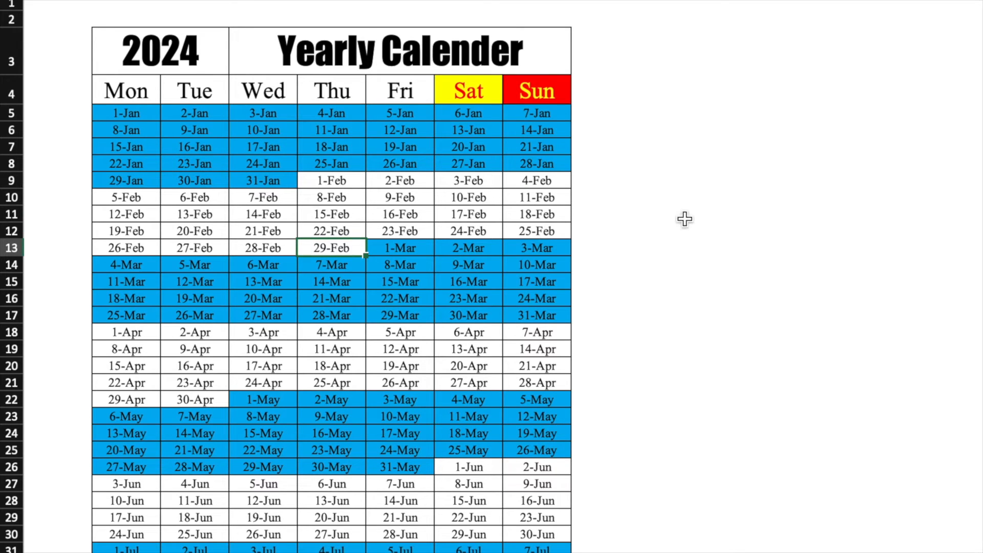
{"action": "left_click", "coordinate": [191, 44]}
{"action": "type", "text": "4"}
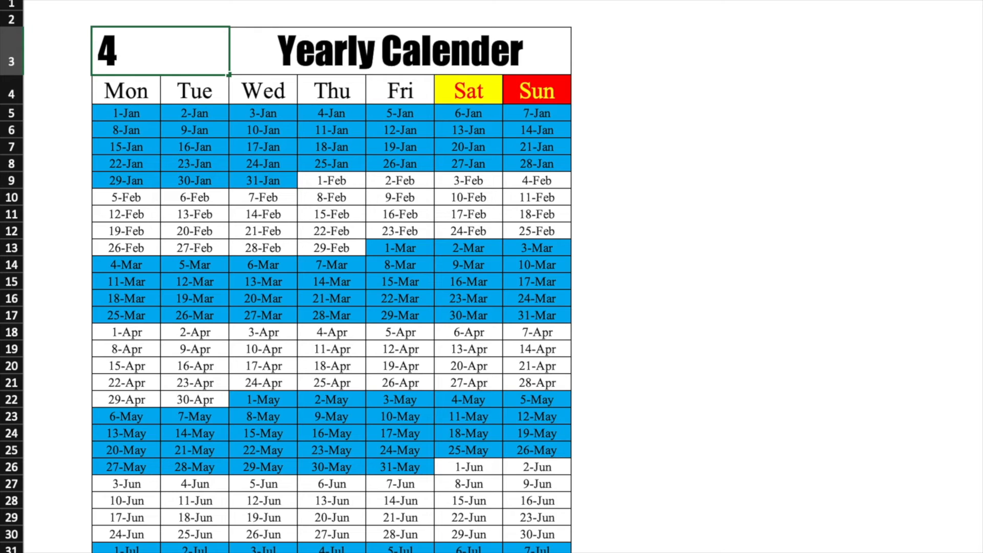
{"action": "key", "text": "BackSpace"}
{"action": "type", "text": "3"}
{"action": "key", "text": "Return"}
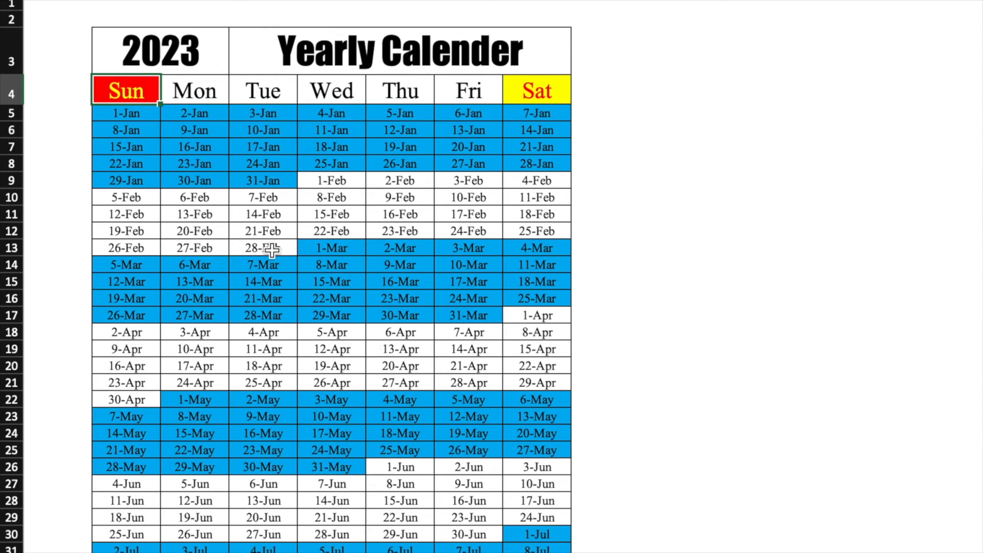
- Format the year cell B3 with a yellow fill and red font
{"action": "left_click", "coordinate": [202, 49]}
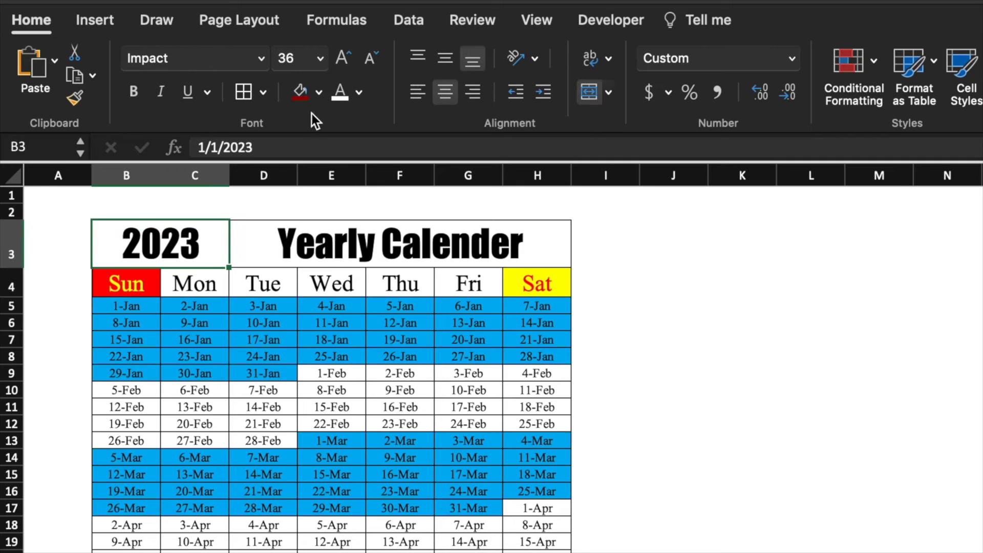
{"action": "left_click", "coordinate": [318, 92]}
{"action": "left_click", "coordinate": [362, 329]}
{"action": "left_click", "coordinate": [359, 94]}
{"action": "left_click", "coordinate": [365, 330]}
- Format the Yearly Calender title cell with a dark red fill and white font
{"action": "left_click", "coordinate": [326, 230]}
{"action": "left_click", "coordinate": [318, 92]}
{"action": "left_click", "coordinate": [344, 384]}
{"action": "left_click", "coordinate": [359, 93]}
{"action": "left_click", "coordinate": [307, 185]}
{"action": "left_click", "coordinate": [713, 320]}
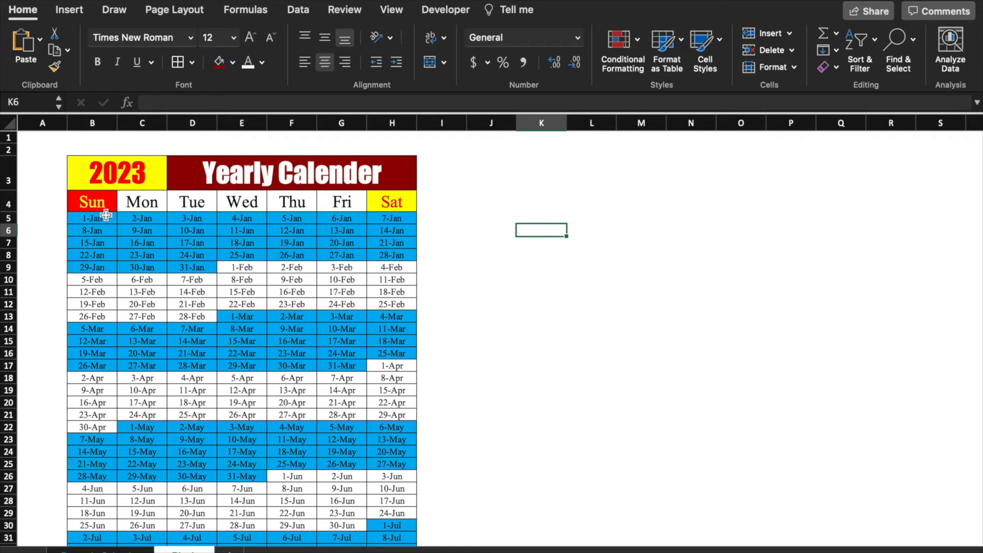
- Delete the Sat and Sun conditional formatting rules from the weekday headers B4:H4
{"action": "left_click_drag", "start_coordinate": [93, 202], "coordinate": [392, 203]}
{"action": "left_click", "coordinate": [637, 43]}
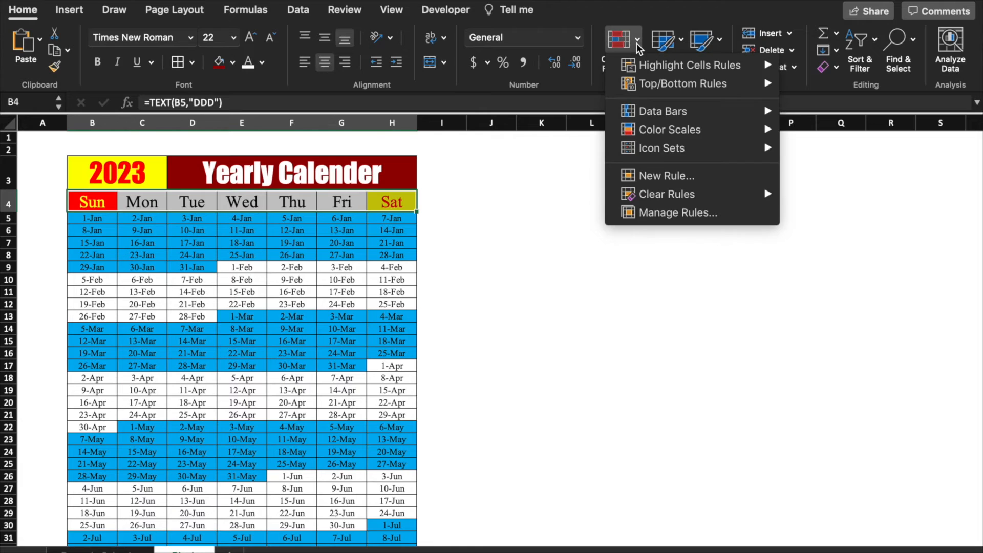
{"action": "left_click", "coordinate": [693, 213]}
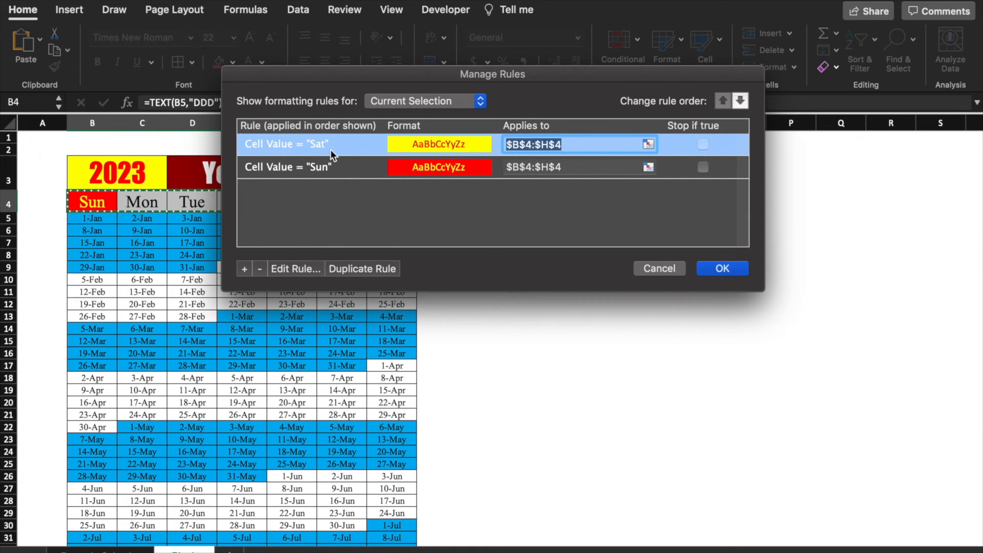
{"action": "left_click", "coordinate": [263, 268]}
{"action": "left_click", "coordinate": [262, 268]}
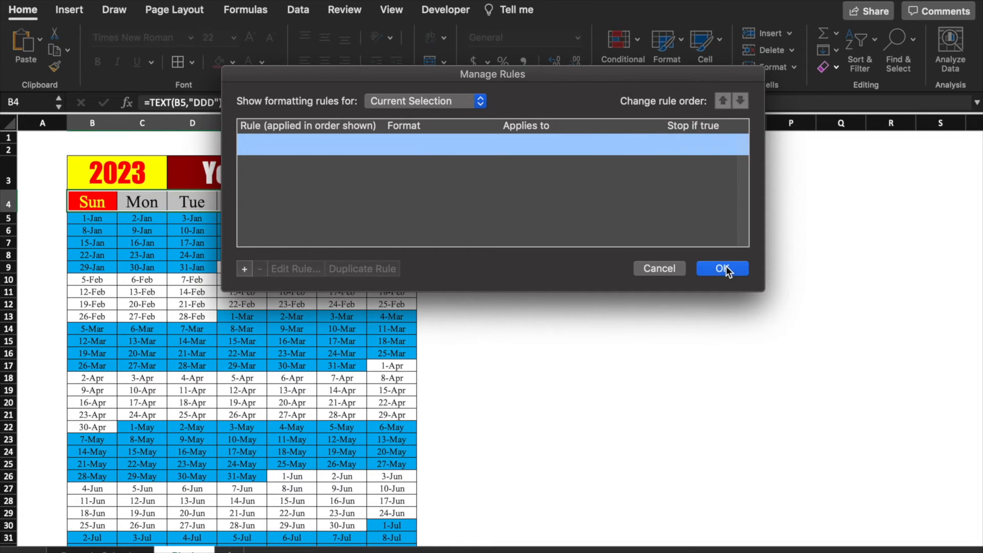
{"action": "left_click", "coordinate": [722, 269]}
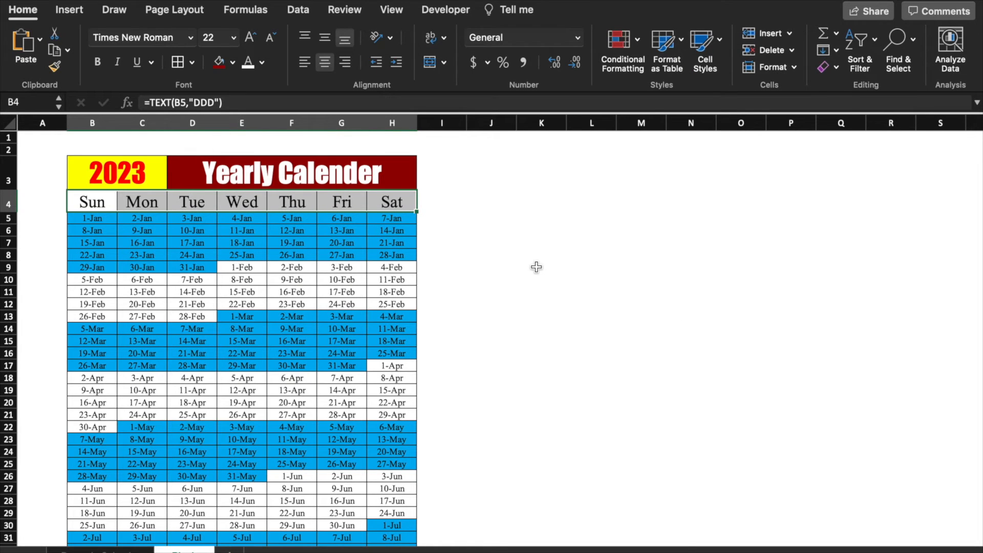
- Start a Classic formula-based conditional formatting rule on the weekday headers and all the dates below them
{"action": "left_click_drag", "start_coordinate": [88, 201], "coordinate": [410, 512]}
{"action": "left_click_drag", "start_coordinate": [977, 398], "coordinate": [974, 174]}
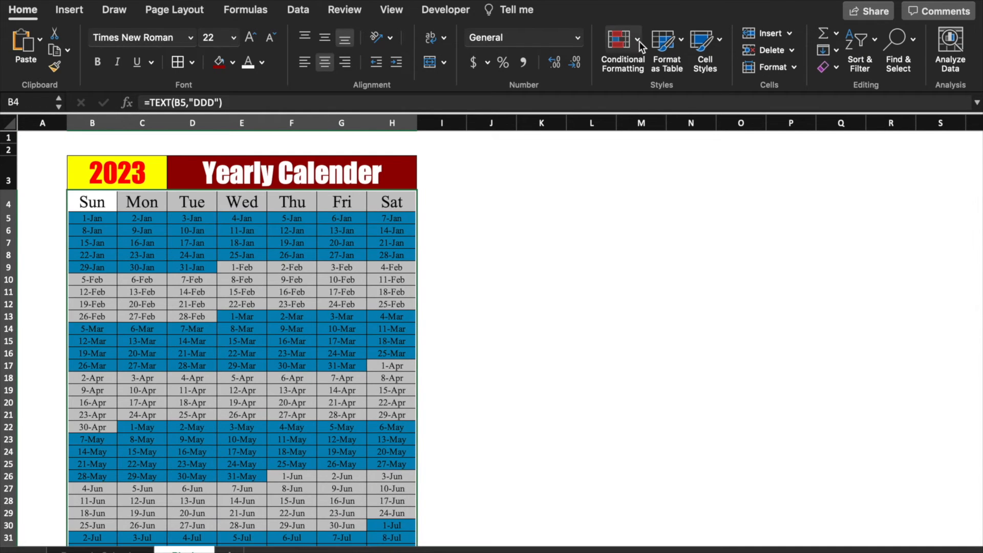
{"action": "left_click", "coordinate": [638, 40]}
{"action": "mouse_move", "coordinate": [667, 68]}
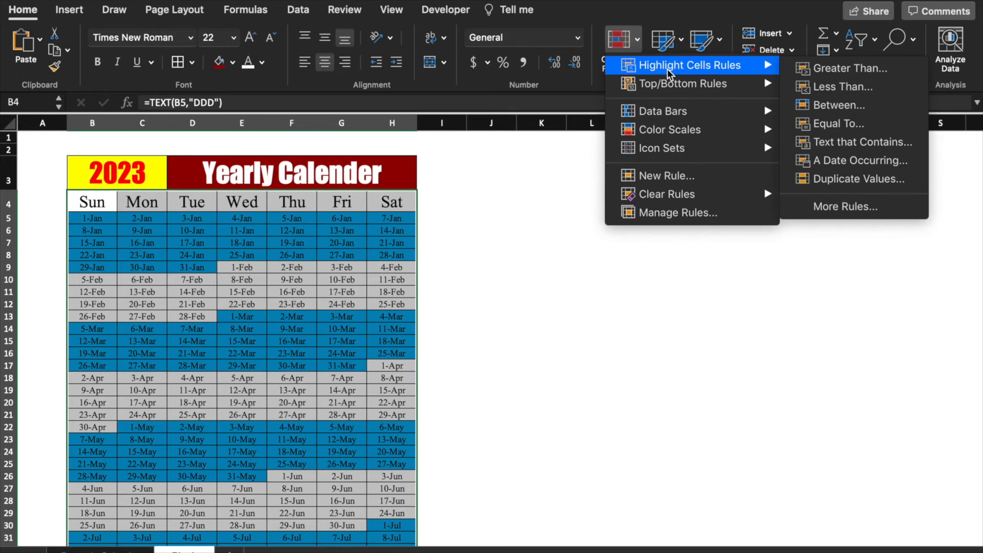
{"action": "left_click", "coordinate": [674, 177]}
{"action": "left_click", "coordinate": [484, 114]}
{"action": "left_click", "coordinate": [457, 165]}
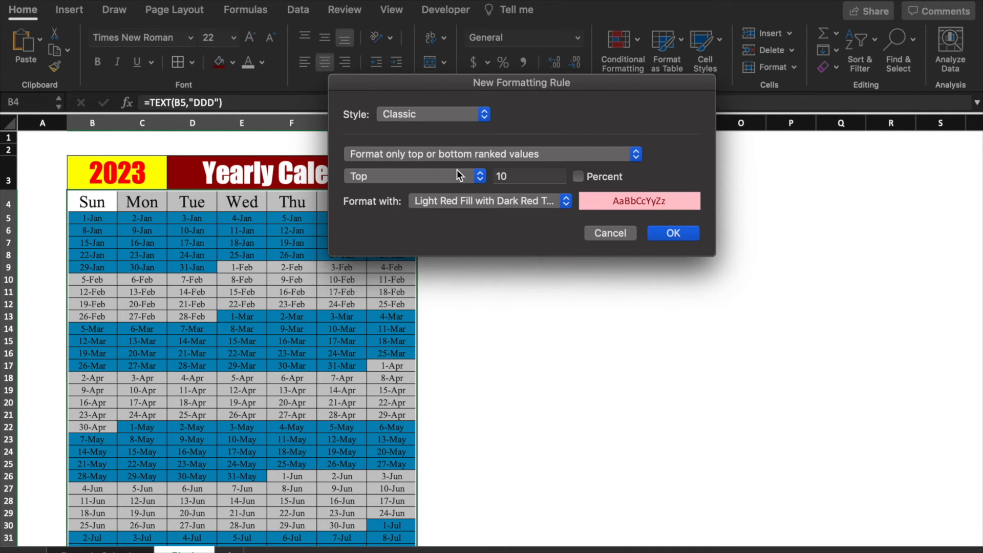
{"action": "left_click", "coordinate": [635, 155]}
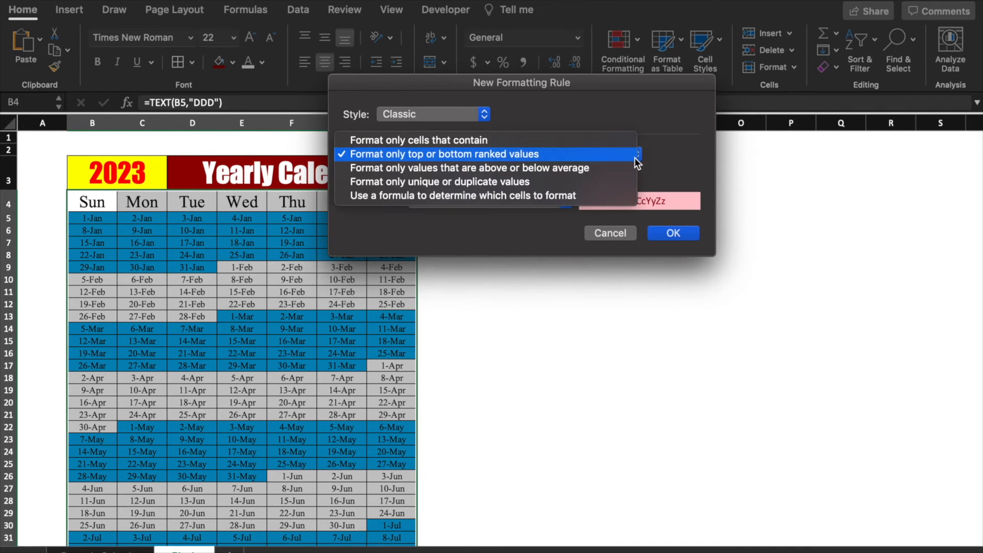
{"action": "left_click", "coordinate": [586, 196]}
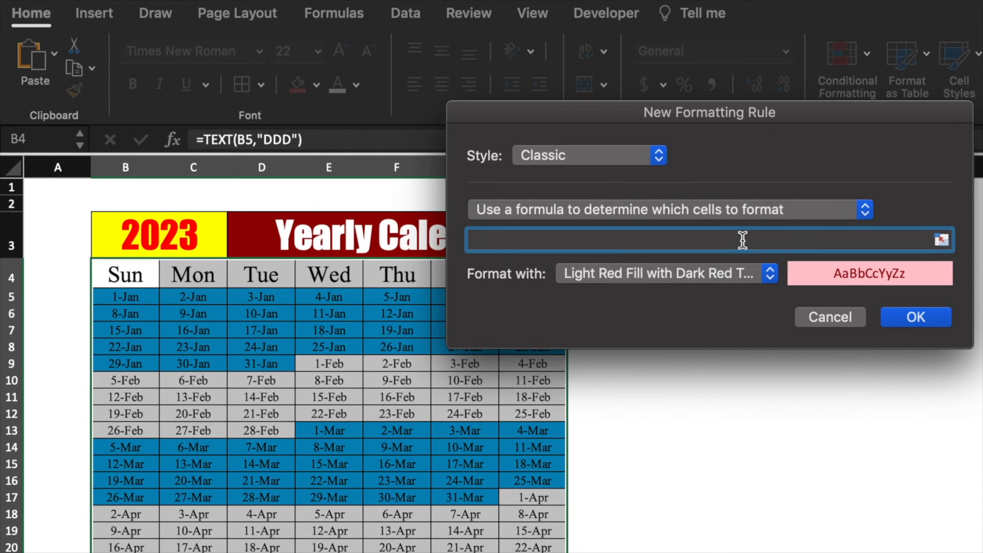
- Enter =B$4="Sat" as the formula of the new conditional formatting rule
{"action": "type", "text": "="}
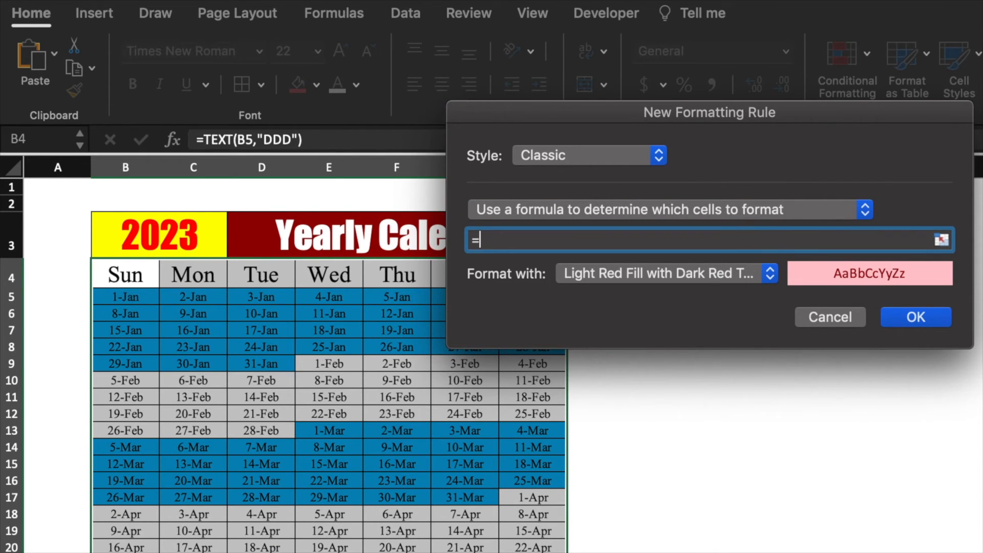
{"action": "left_click", "coordinate": [150, 274]}
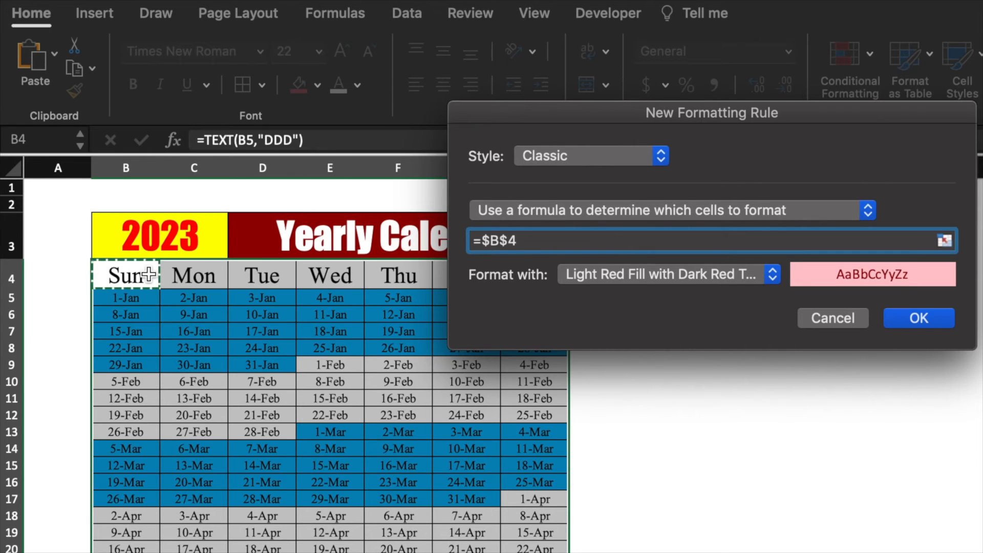
{"action": "left_click", "coordinate": [490, 241]}
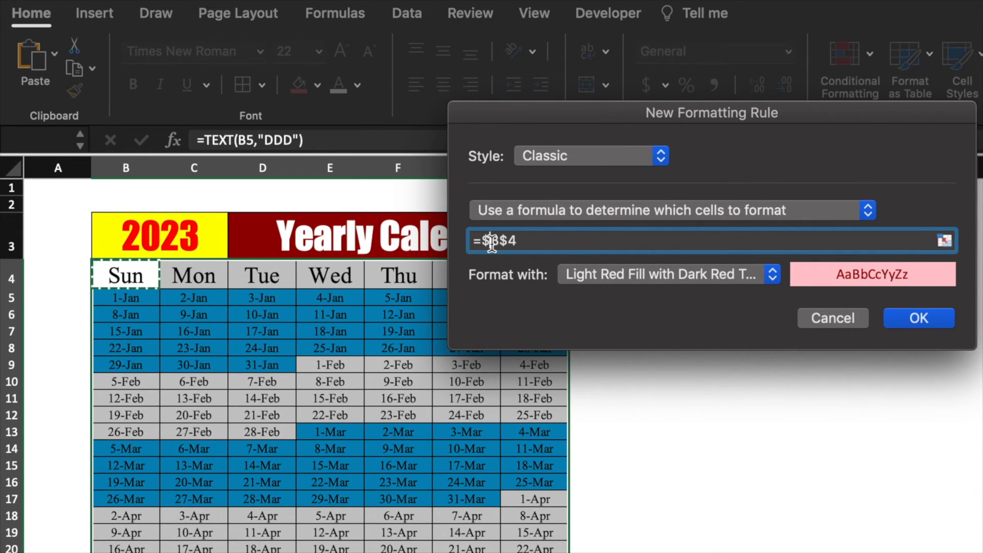
{"action": "key", "text": "BackSpace"}
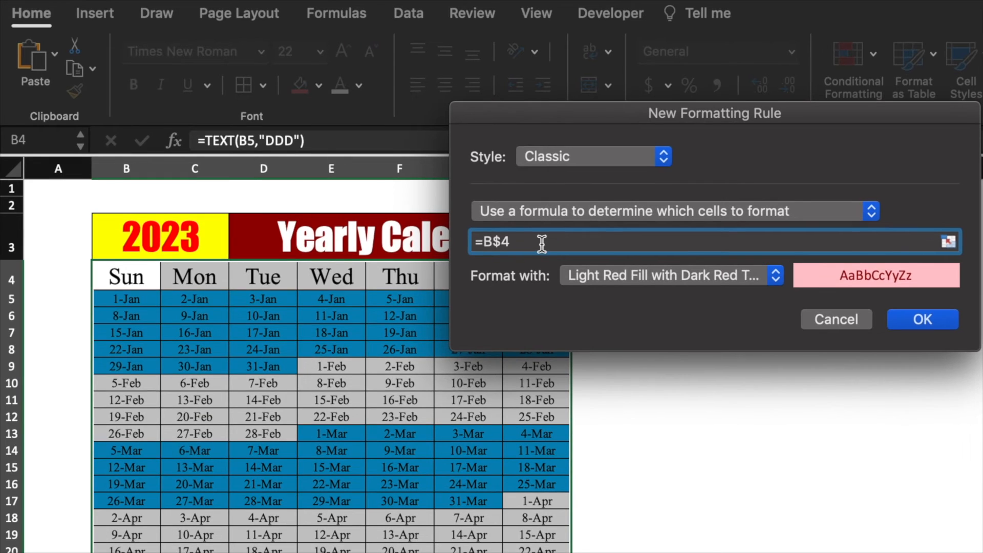
{"action": "type", "text": "=\"Sat\""}
- Give the Sat rule a custom format with a yellow fill and red font, and apply it
{"action": "left_click", "coordinate": [776, 276]}
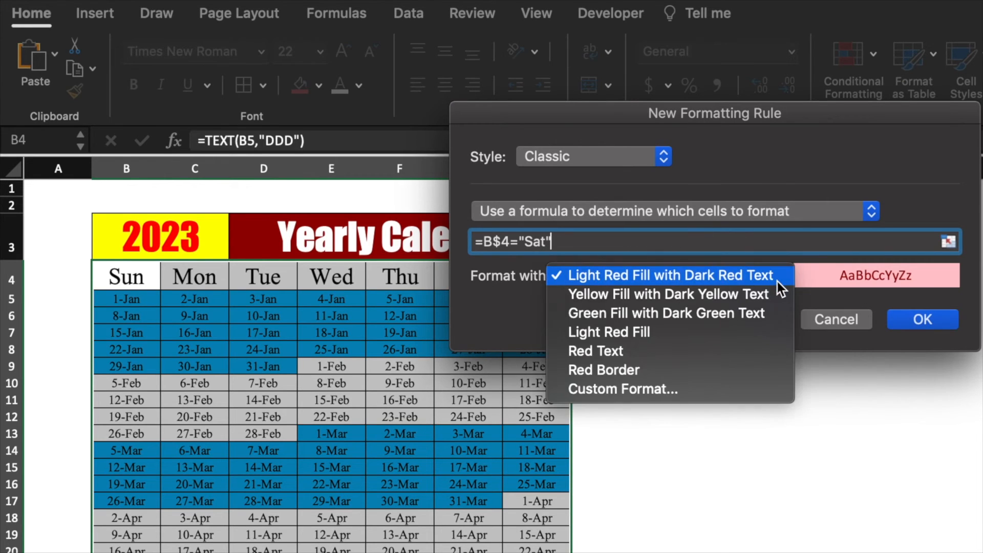
{"action": "left_click", "coordinate": [732, 386]}
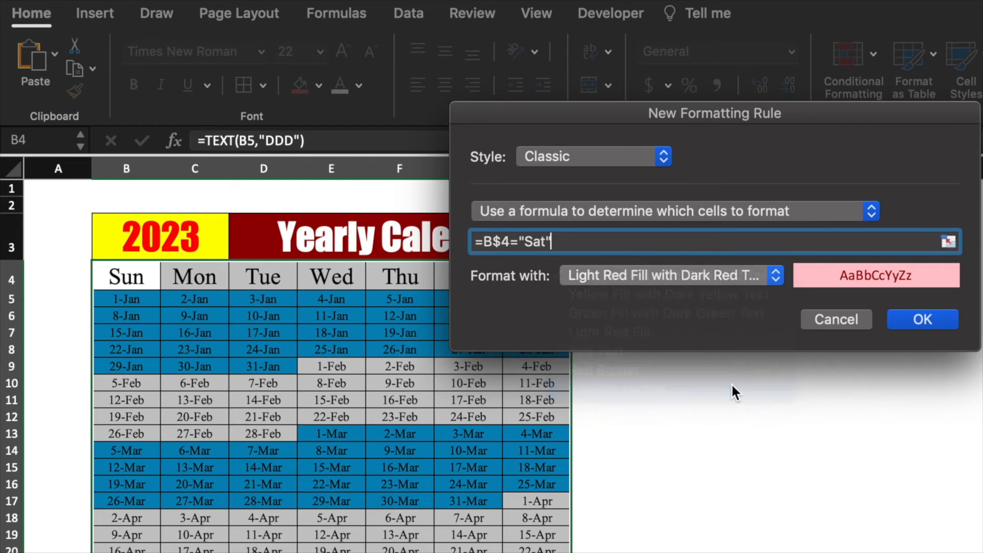
{"action": "left_click", "coordinate": [776, 68]}
{"action": "left_click", "coordinate": [523, 120]}
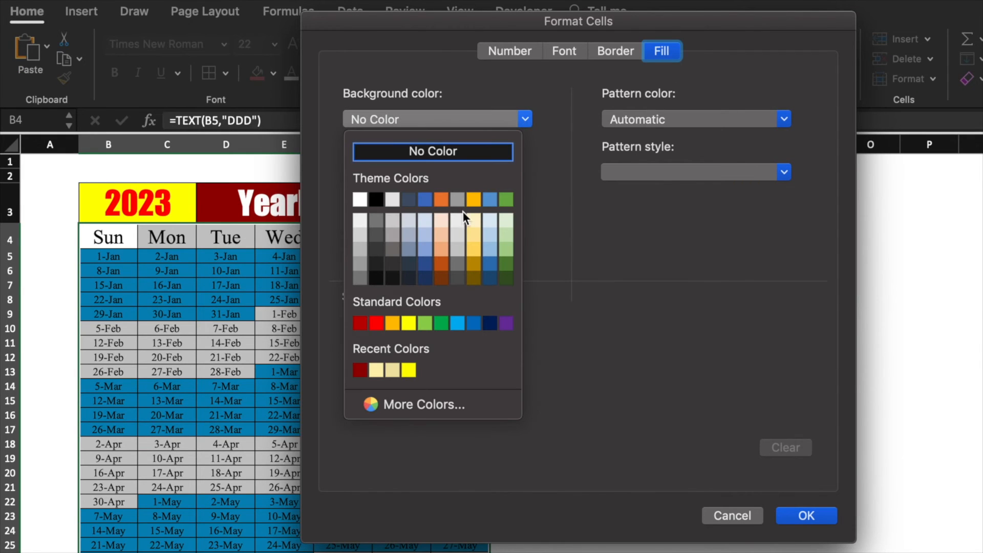
{"action": "left_click", "coordinate": [409, 324]}
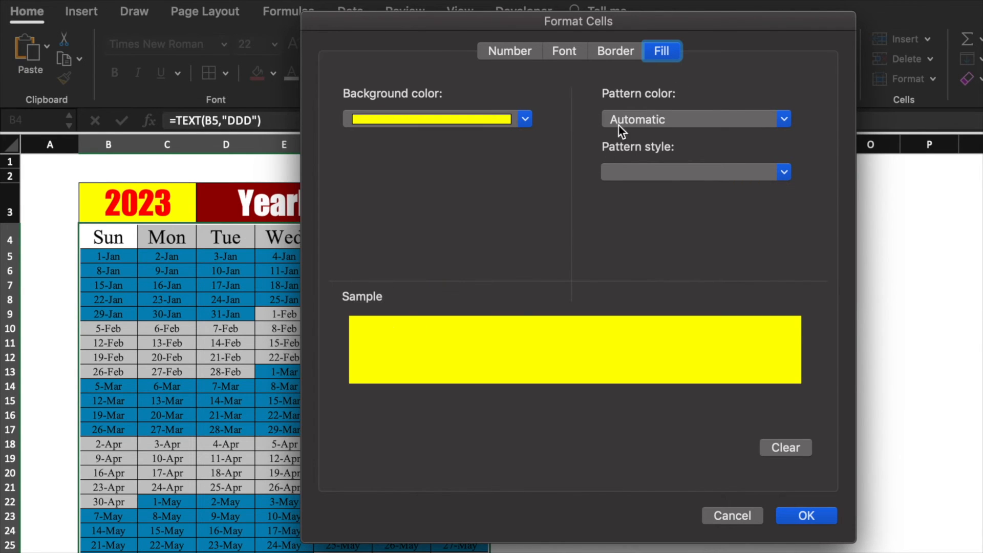
{"action": "left_click", "coordinate": [569, 53]}
{"action": "left_click", "coordinate": [697, 259]}
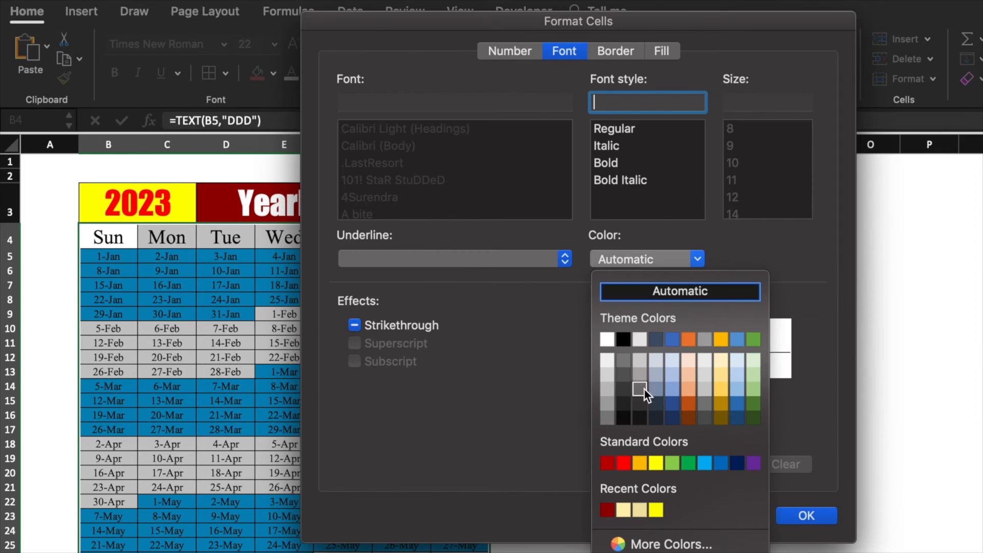
{"action": "left_click", "coordinate": [624, 463]}
{"action": "left_click", "coordinate": [807, 515]}
{"action": "left_click", "coordinate": [799, 272]}
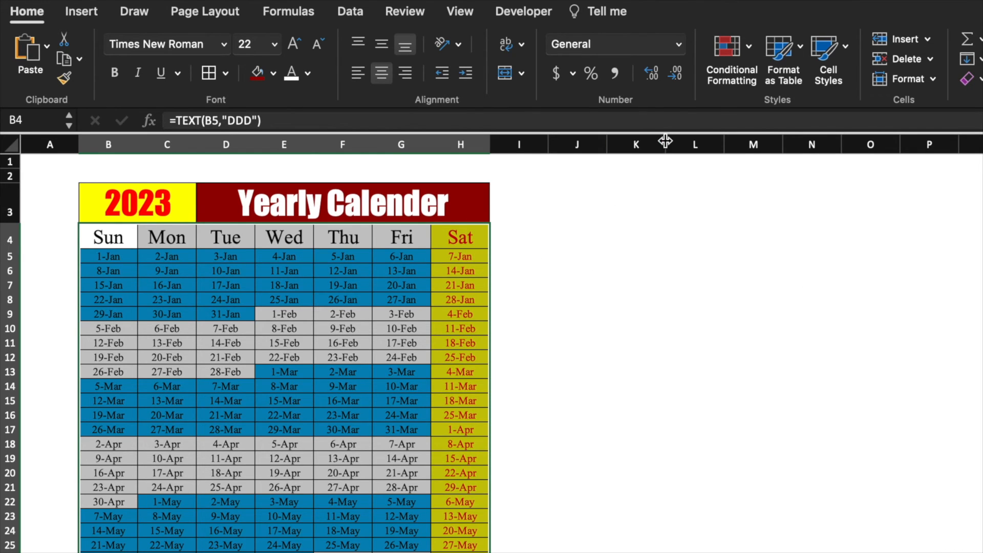
- Start another Classic formula-based rule on the same weekday headers and dates, using the formula =B$4="Sun"
{"action": "left_click", "coordinate": [751, 47]}
{"action": "left_click", "coordinate": [786, 204]}
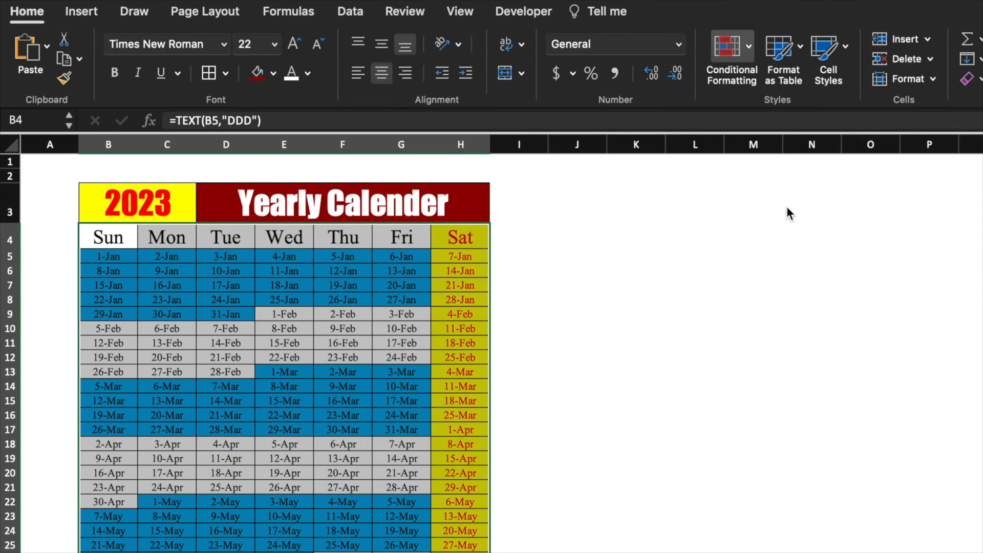
{"action": "left_click", "coordinate": [570, 137]}
{"action": "left_click", "coordinate": [546, 197]}
{"action": "left_click", "coordinate": [751, 184]}
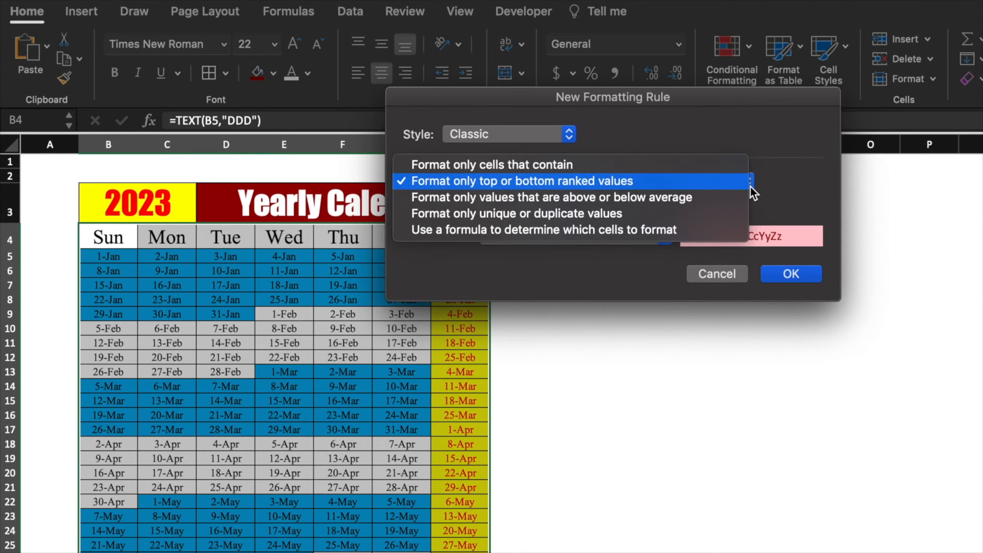
{"action": "left_click", "coordinate": [717, 229]}
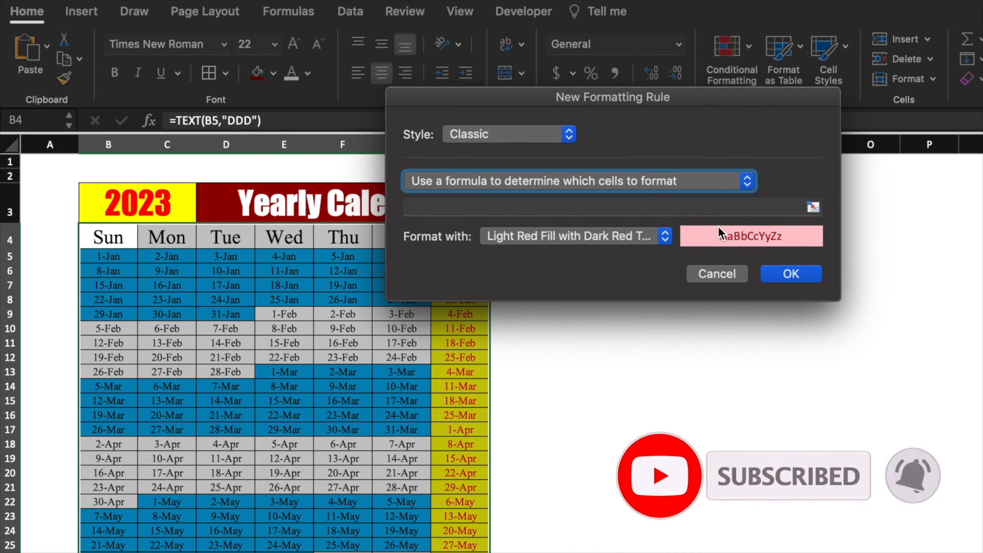
{"action": "left_click", "coordinate": [696, 210]}
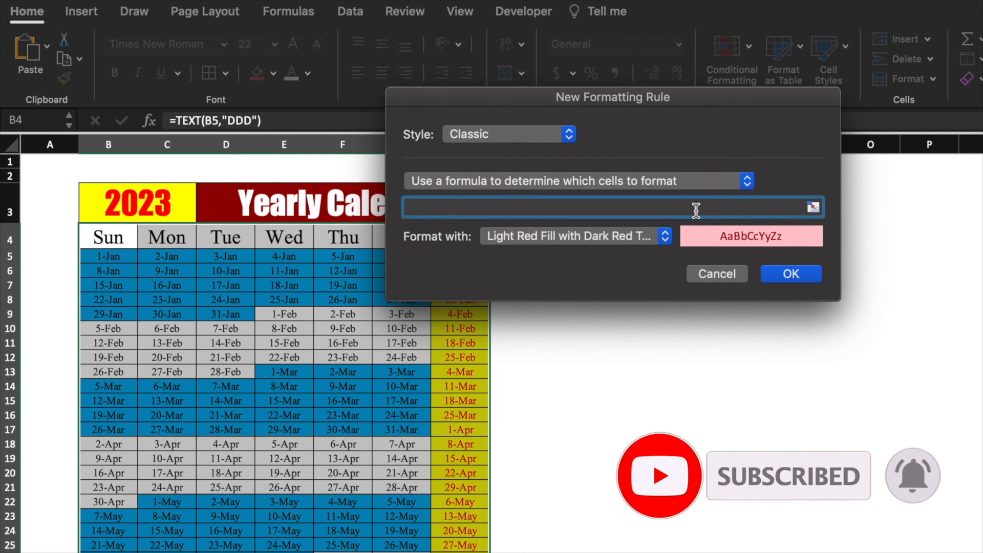
{"action": "type", "text": "="}
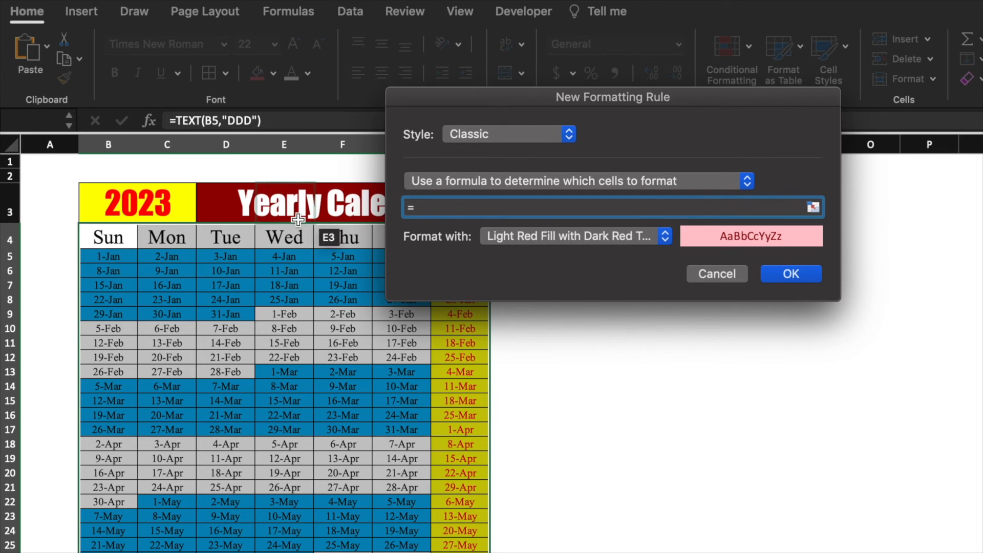
{"action": "left_click", "coordinate": [125, 244]}
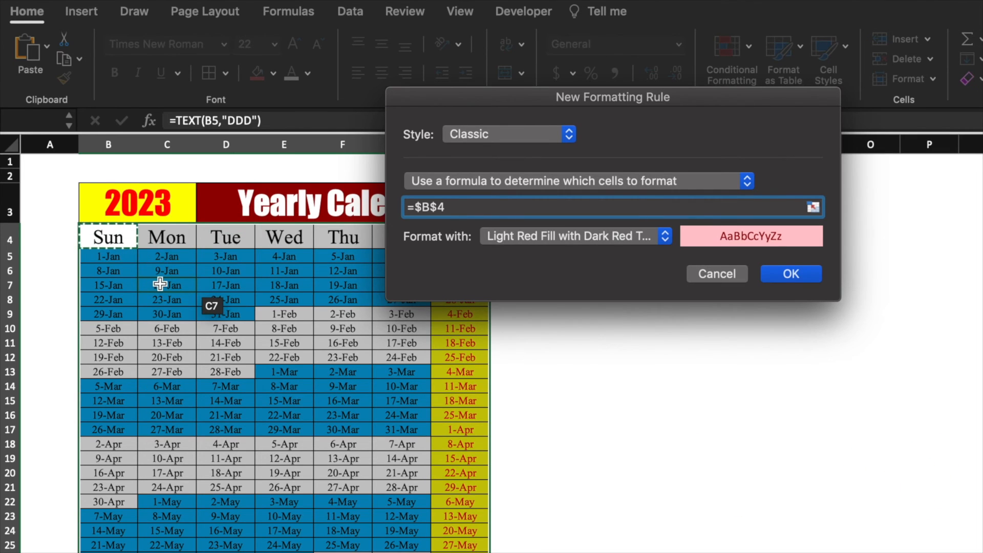
{"action": "left_click", "coordinate": [423, 206]}
{"action": "key", "text": "BackSpace"}
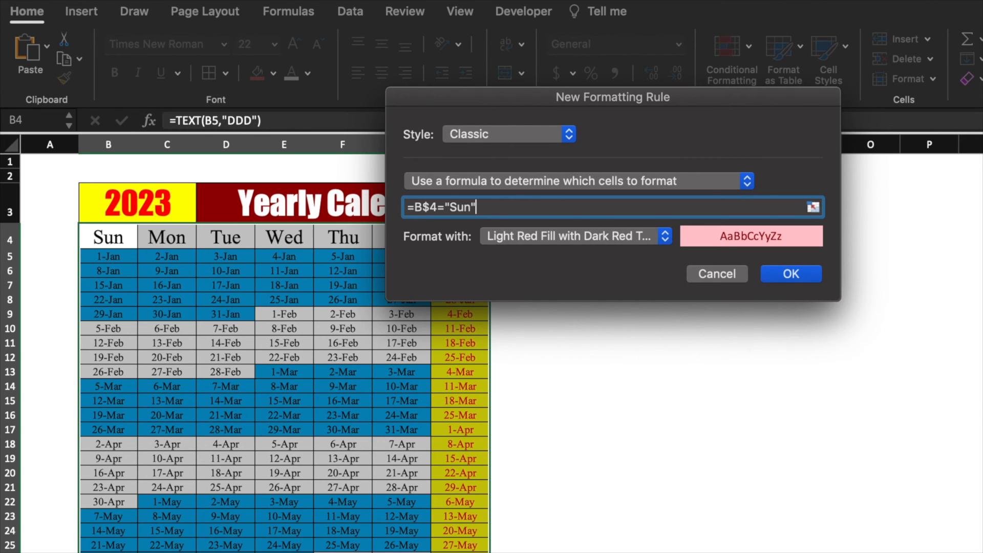
- Give the Sun rule a custom format with a red fill and yellow font, and apply it
{"action": "left_click", "coordinate": [665, 237]}
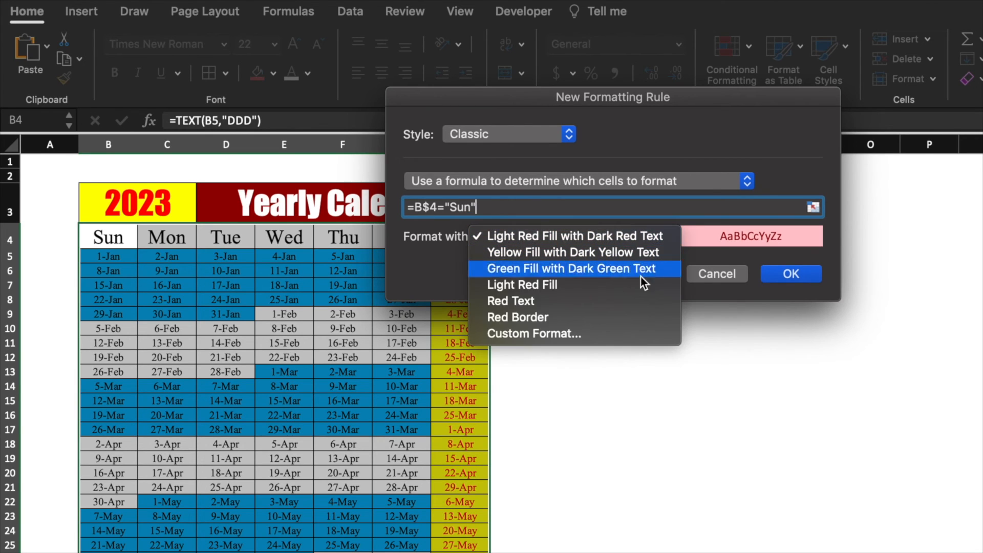
{"action": "left_click", "coordinate": [630, 332]}
{"action": "left_click", "coordinate": [657, 51]}
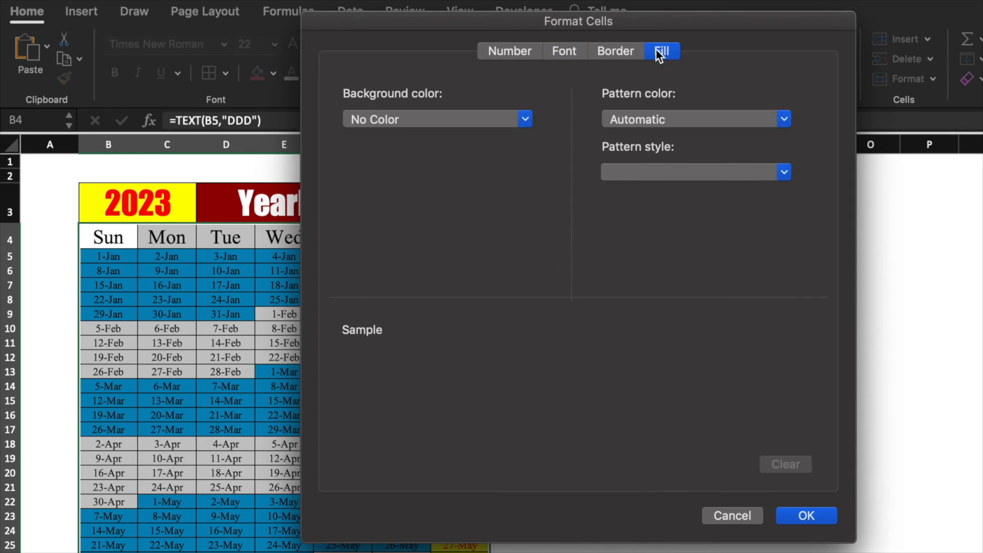
{"action": "left_click", "coordinate": [527, 119]}
{"action": "left_click", "coordinate": [376, 322]}
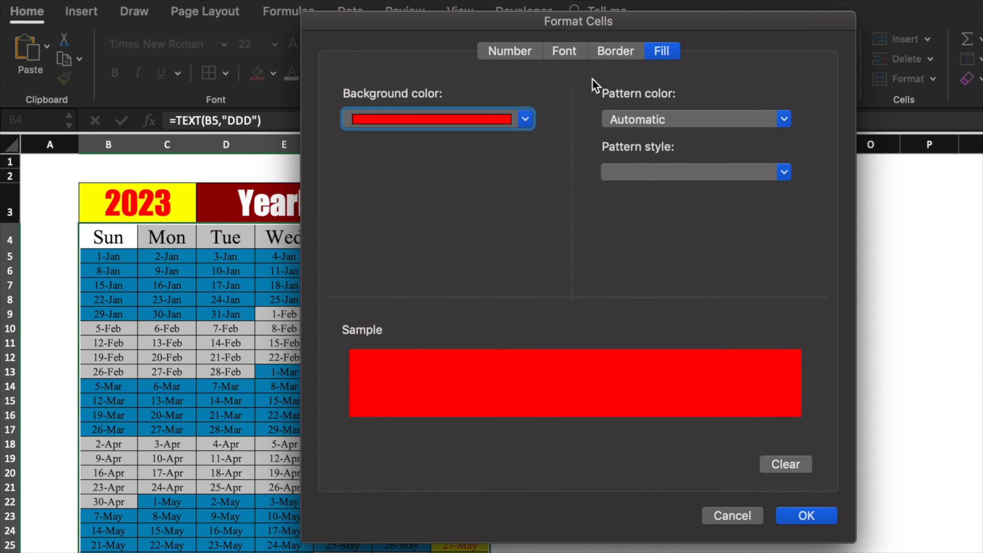
{"action": "left_click", "coordinate": [565, 53]}
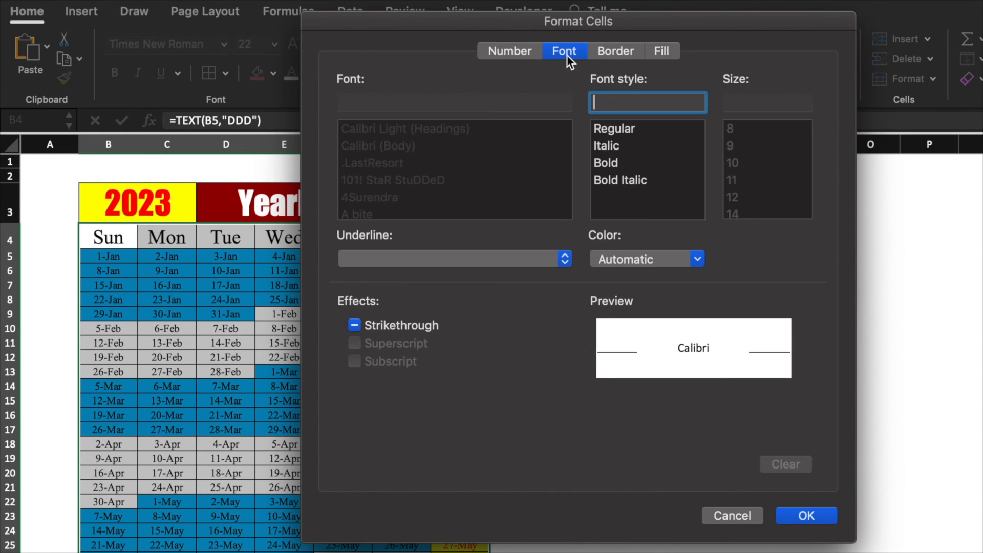
{"action": "left_click", "coordinate": [698, 259]}
{"action": "left_click", "coordinate": [655, 463]}
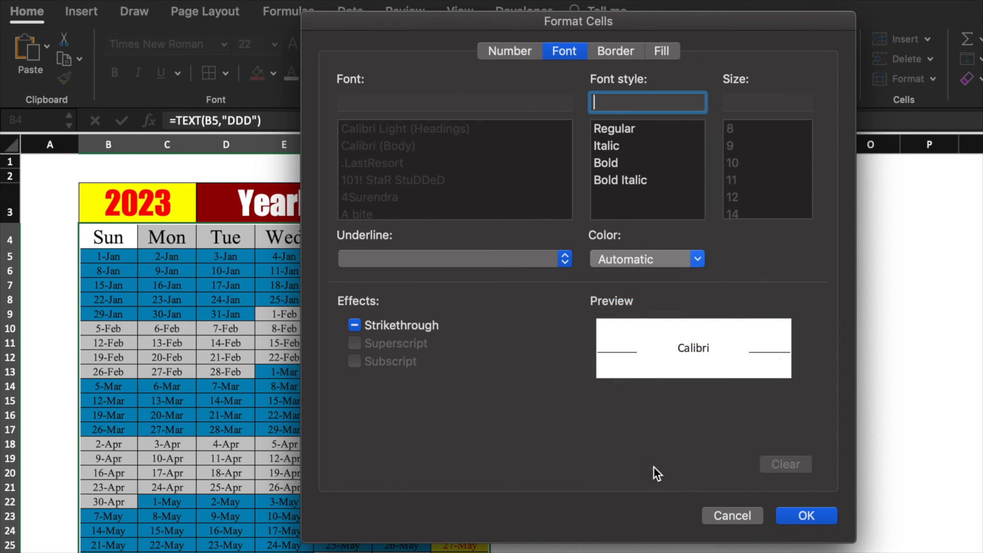
{"action": "left_click", "coordinate": [805, 515]}
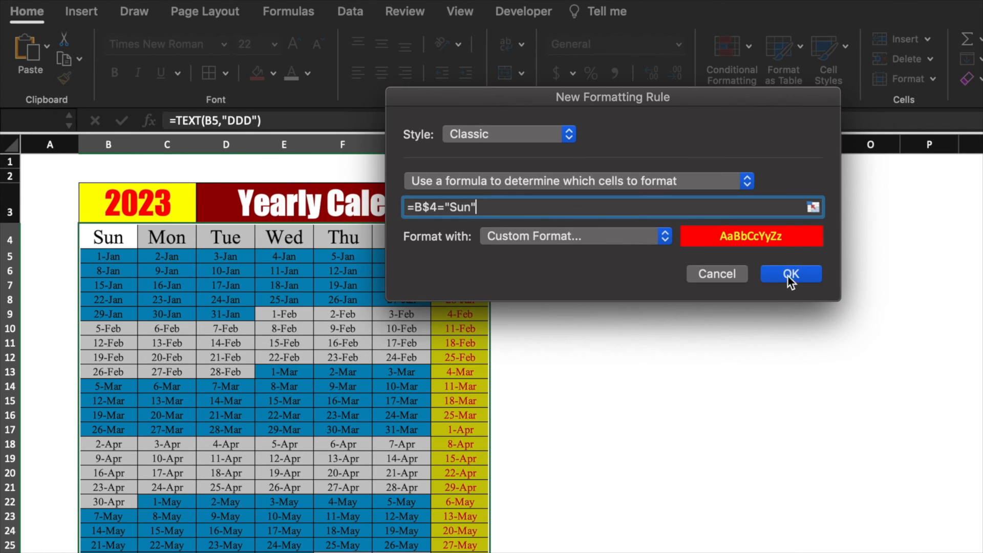
{"action": "left_click", "coordinate": [815, 274]}
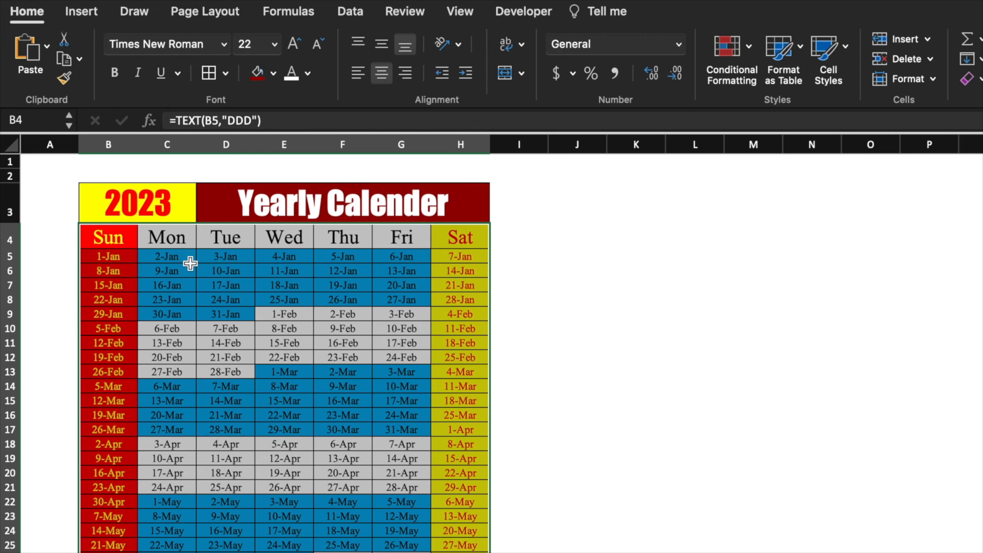
- Move the =MOD(MONTH(B5),2) rule above the Sun and Sat rules in the conditional formatting order and apply it
{"action": "left_click", "coordinate": [749, 55]}
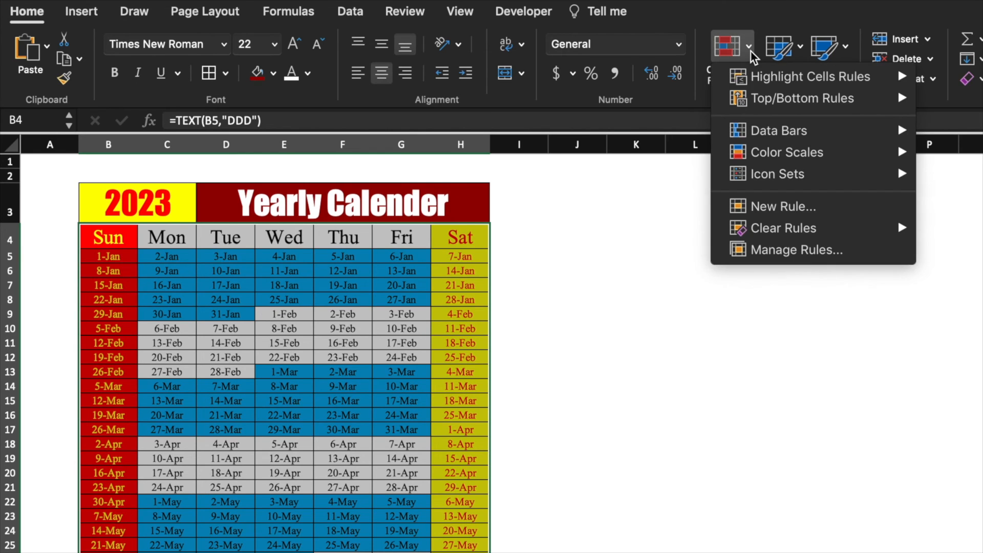
{"action": "left_click", "coordinate": [803, 247]}
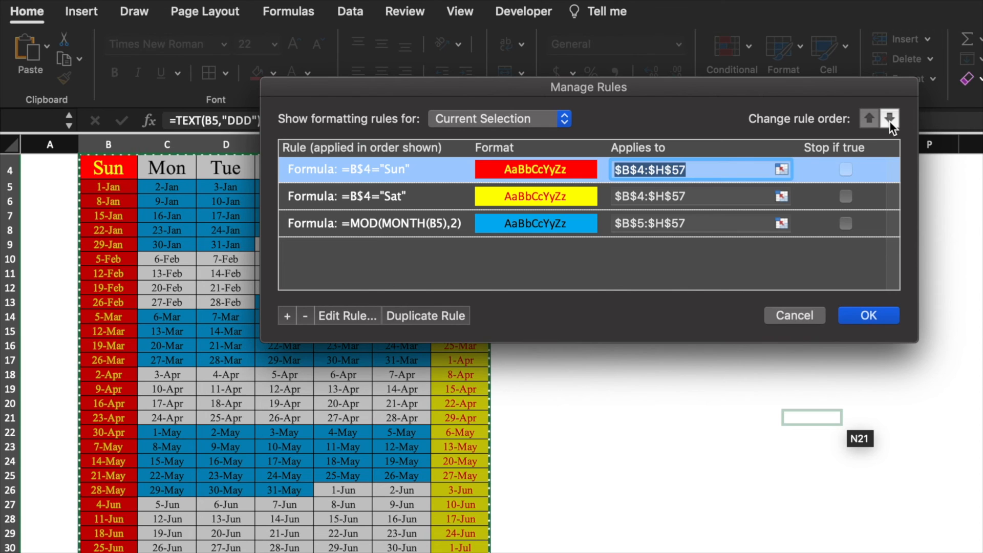
{"action": "left_click", "coordinate": [583, 220]}
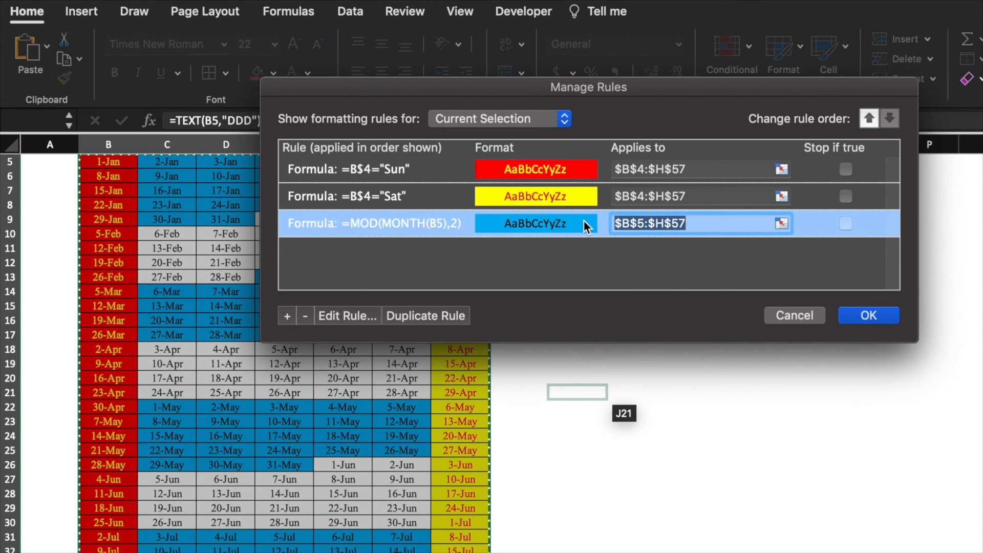
{"action": "left_click", "coordinate": [869, 119]}
{"action": "left_click", "coordinate": [869, 119]}
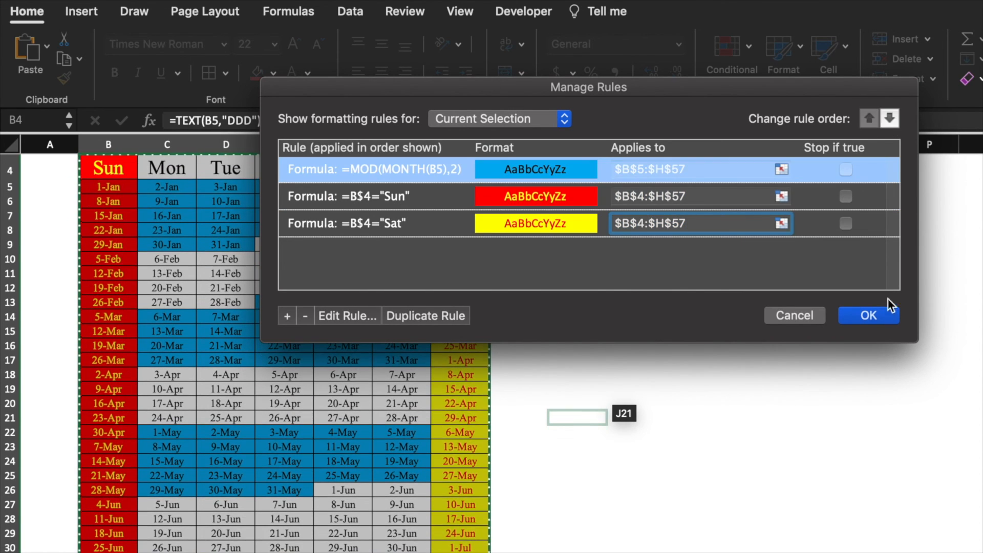
{"action": "left_click", "coordinate": [885, 314]}
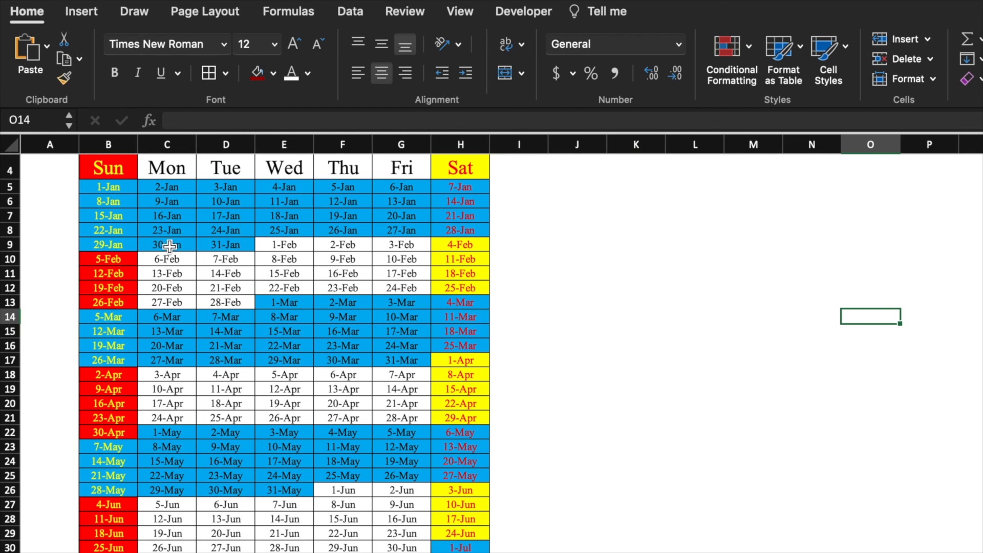
- Format the weekday headers B4:H4 with a light green fill and dark red font
{"action": "scroll", "coordinate": [522, 272], "scroll_direction": "up", "scroll_amount": 3}
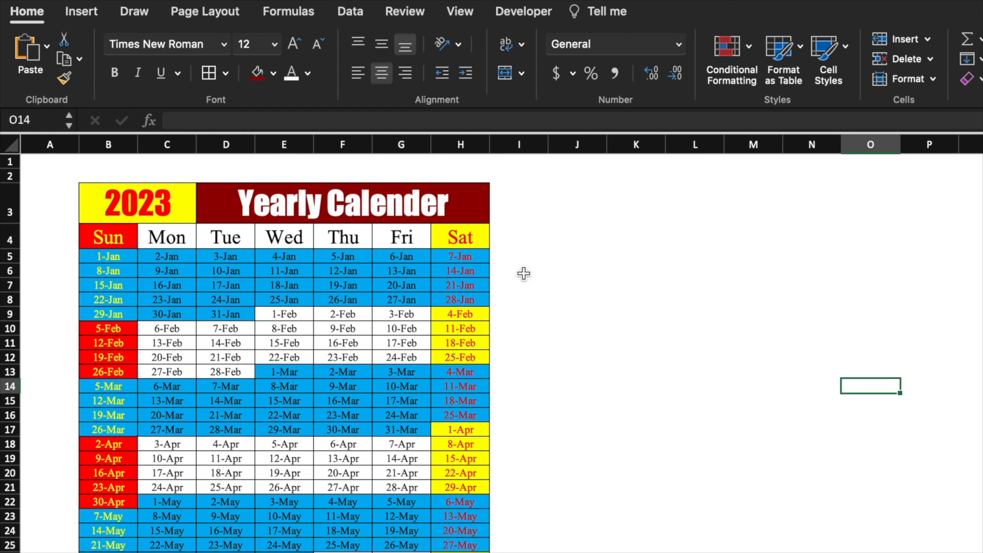
{"action": "left_click_drag", "start_coordinate": [103, 237], "coordinate": [450, 236]}
{"action": "left_click", "coordinate": [274, 73]}
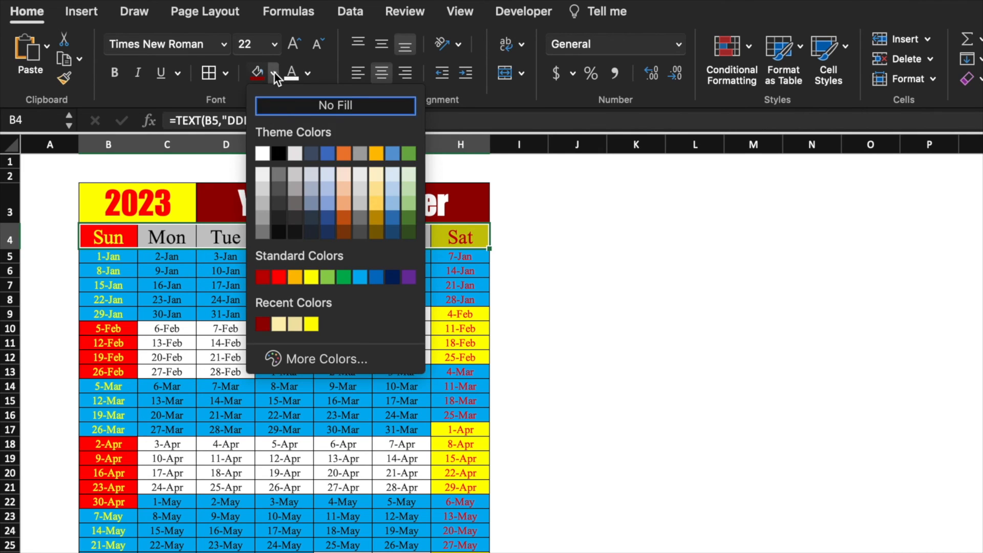
{"action": "left_click", "coordinate": [409, 174]}
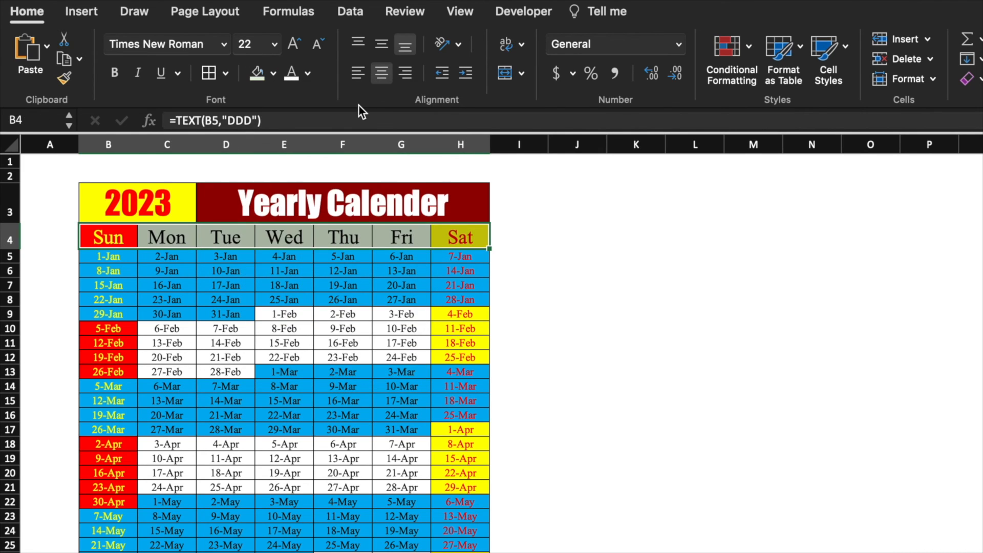
{"action": "left_click", "coordinate": [308, 74]}
{"action": "left_click", "coordinate": [297, 323]}
{"action": "left_click", "coordinate": [613, 296]}
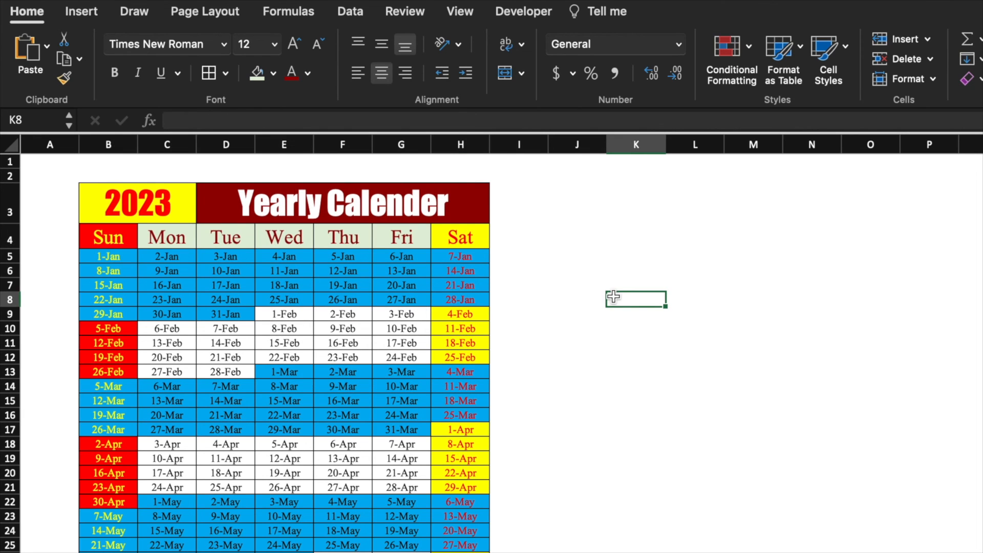